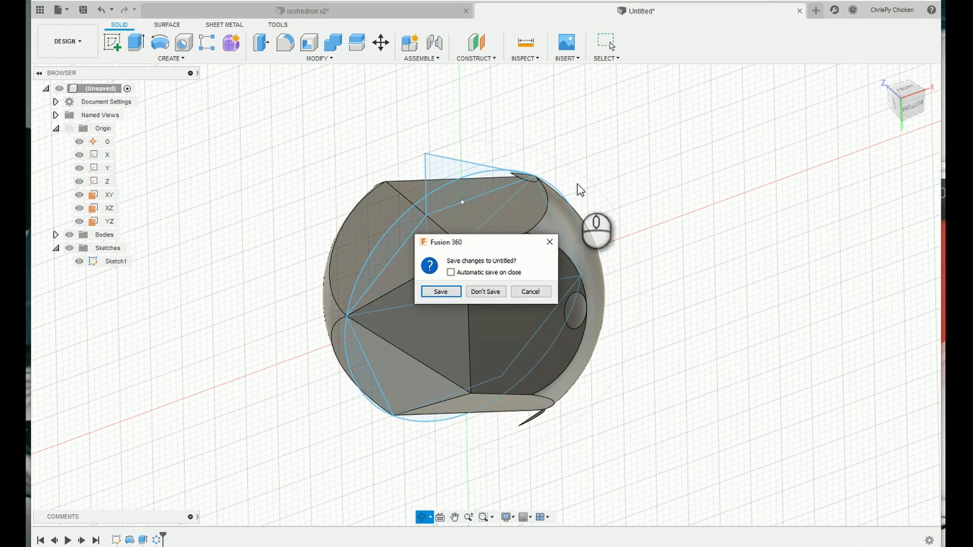
Discard the changes to the untitled design and examine the icosahedron model from different angles.
click(478, 293)
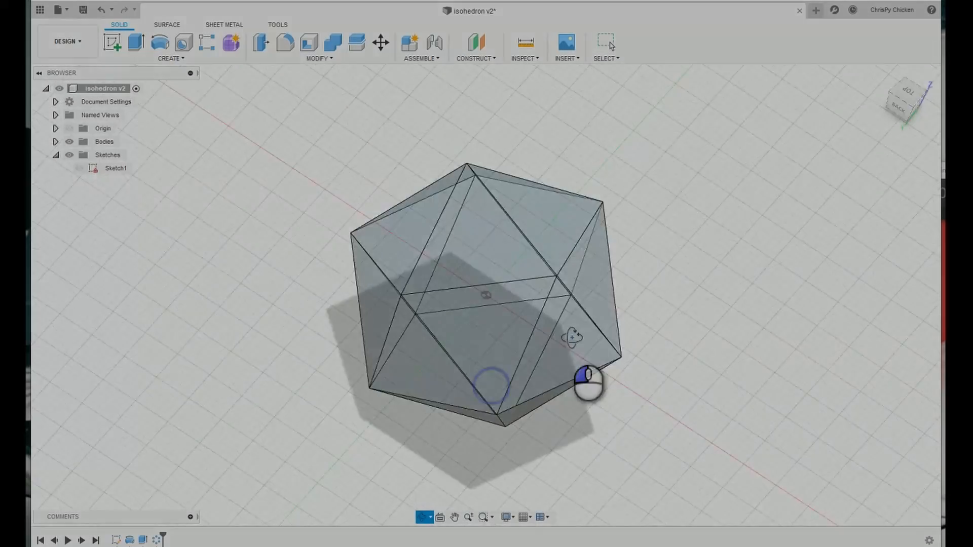
drag(571, 337, 475, 279)
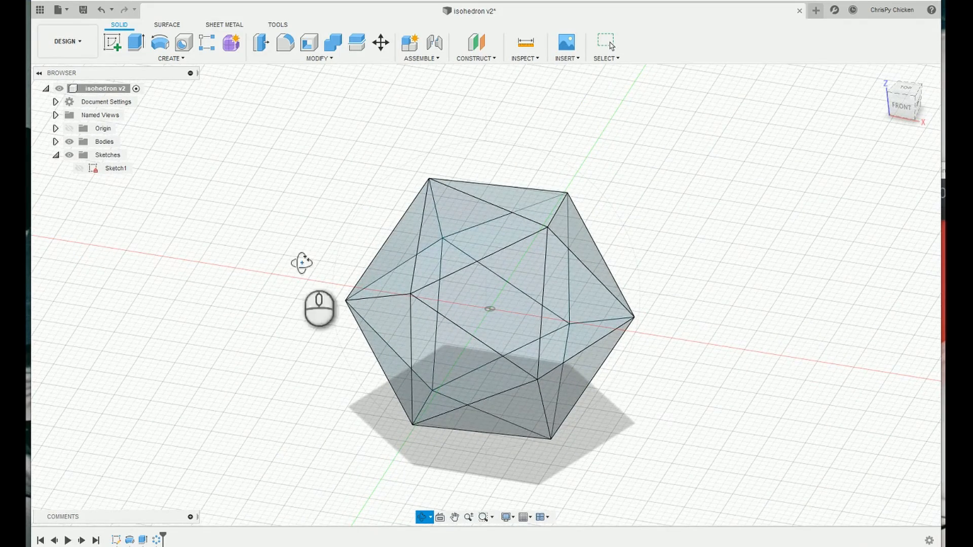
mouse_move(510, 330)
mouse_down()
mouse_move(484, 344)
mouse_move(570, 335)
mouse_move(428, 317)
mouse_move(380, 289)
mouse_move(462, 319)
mouse_move(506, 318)
mouse_up()
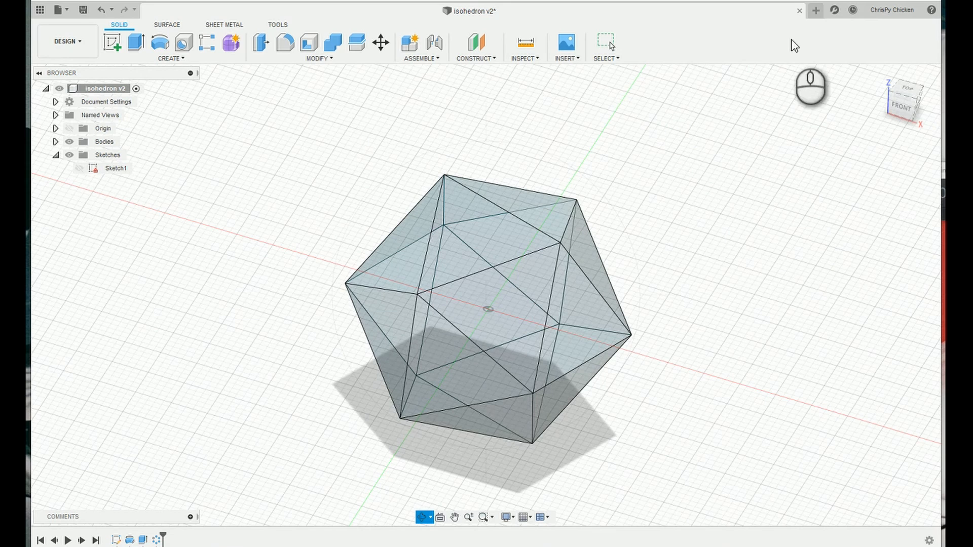
Create a new design and start a sketch on its XY origin plane.
click(816, 13)
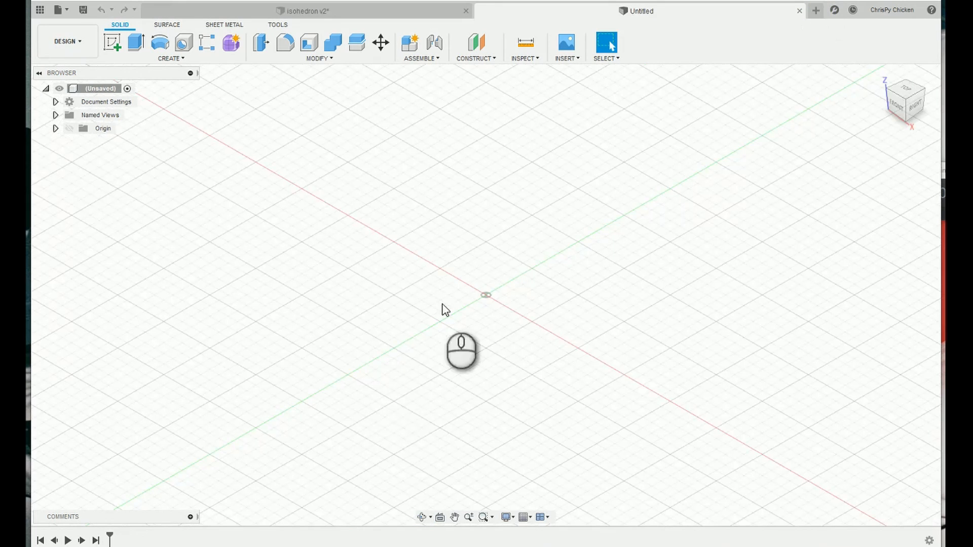
click(56, 128)
right_click(108, 197)
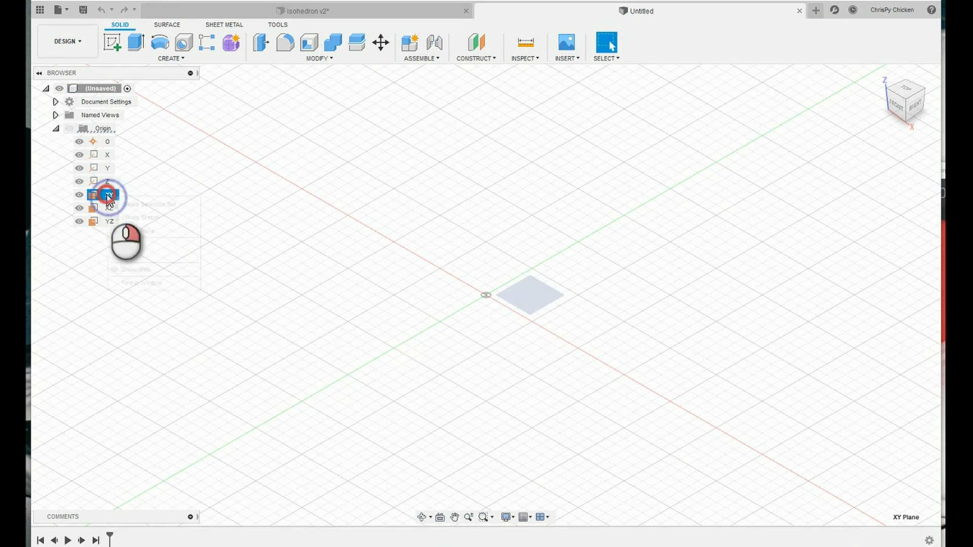
click(140, 218)
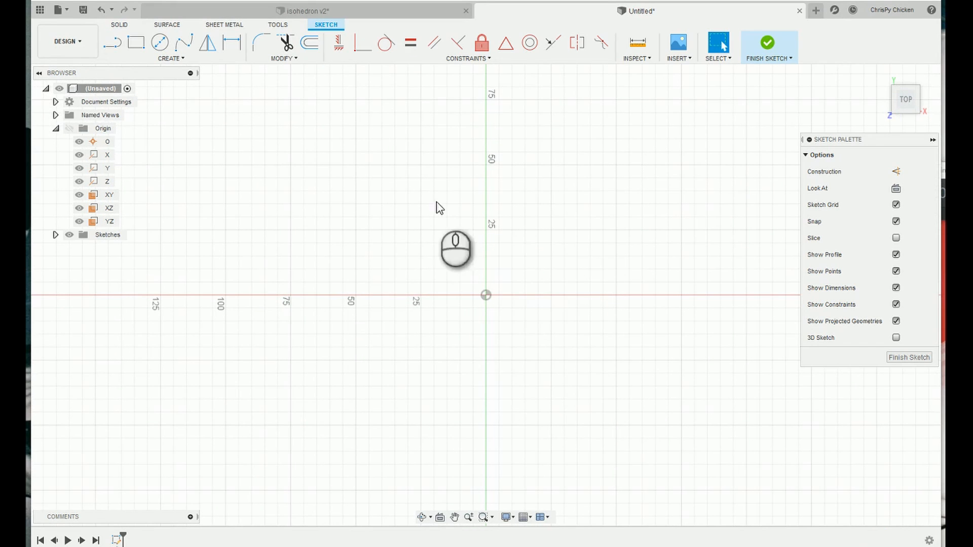
Draw a circle about 130 mm in diameter centred on the origin.
click(158, 43)
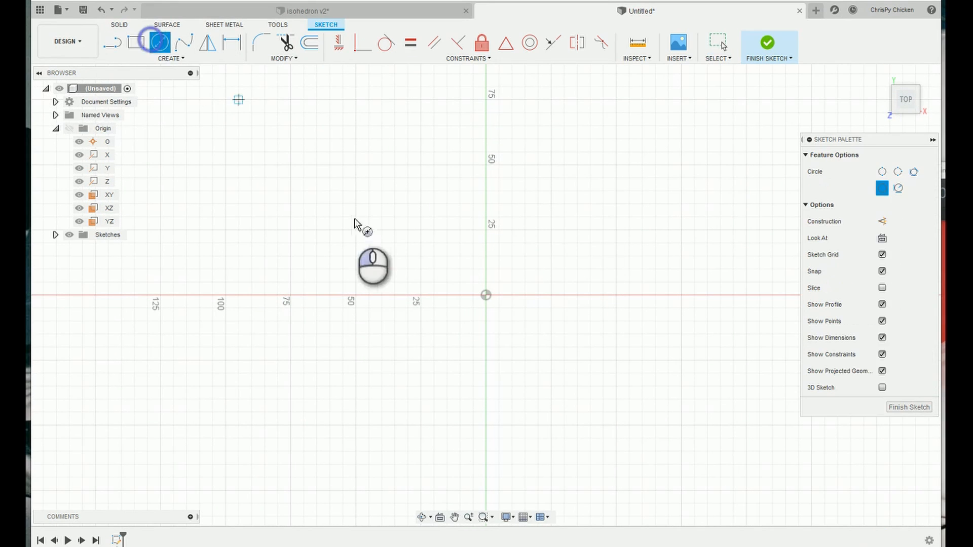
click(485, 295)
click(591, 159)
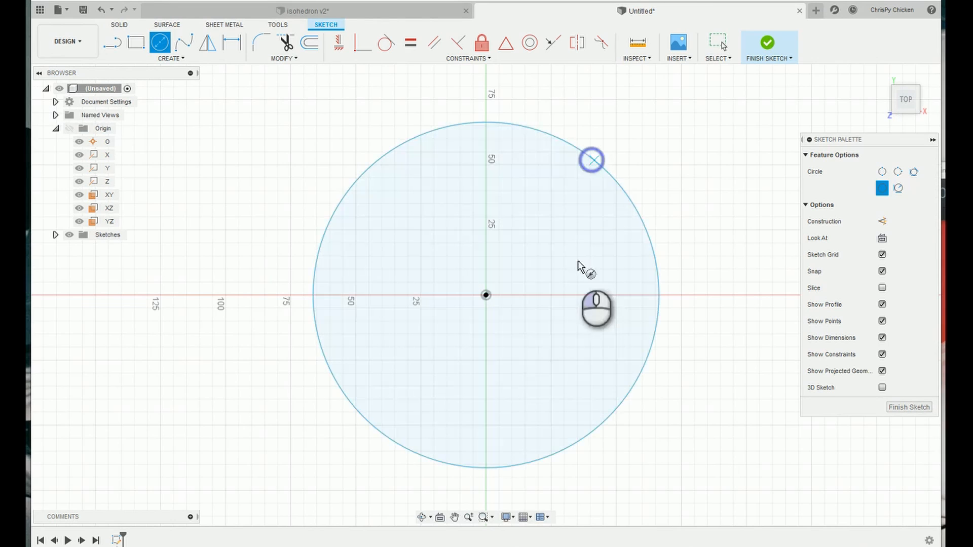
Draw a three-sided edge polygon just below the circle.
click(191, 60)
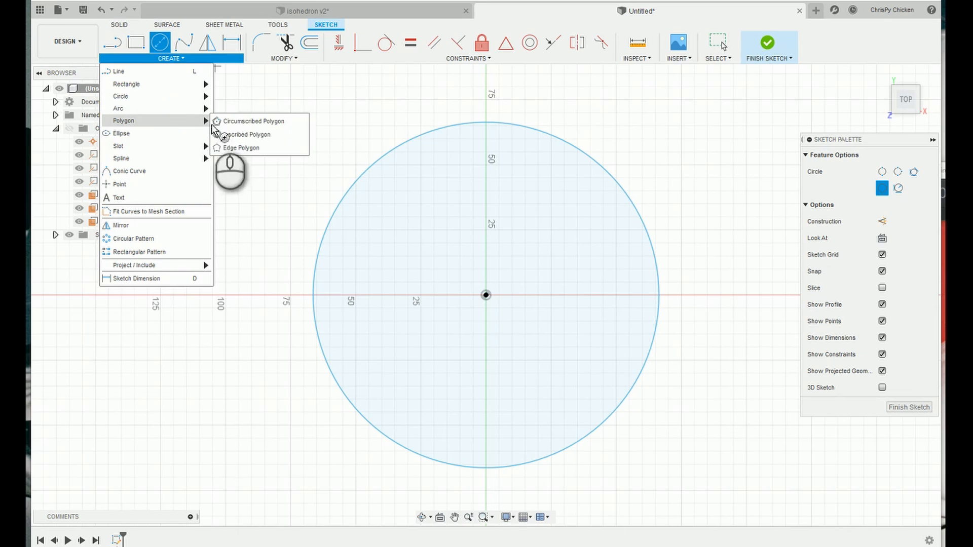
click(219, 148)
scroll(461, 268, down, 2)
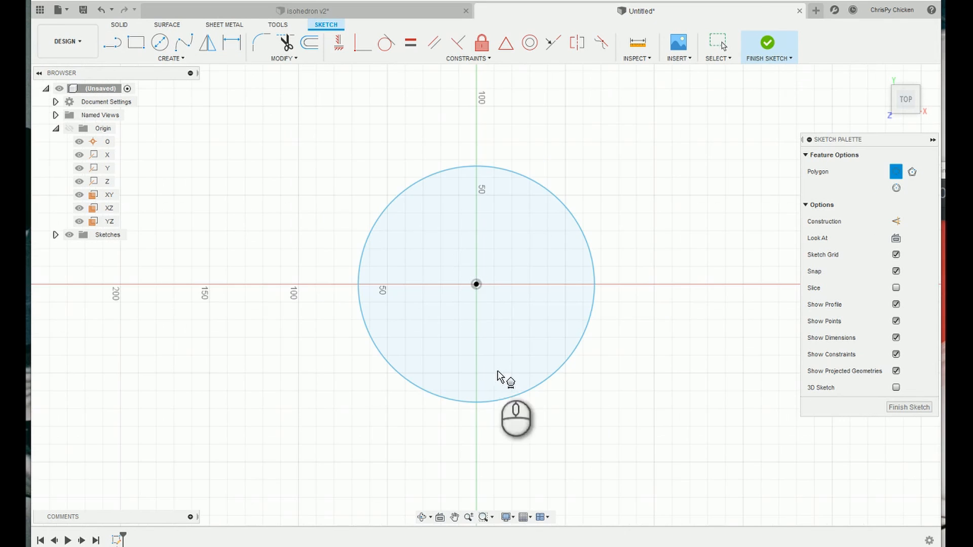
click(479, 426)
click(530, 462)
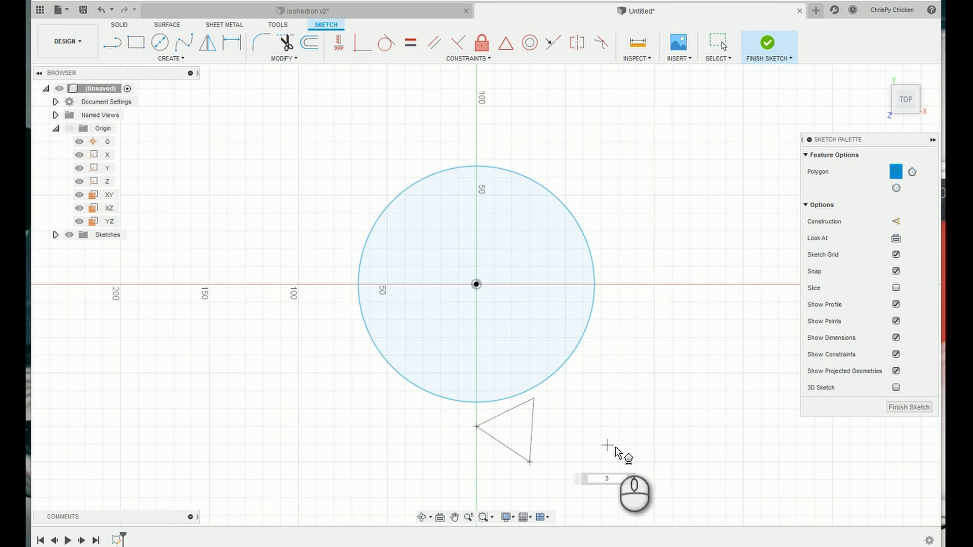
click(615, 447)
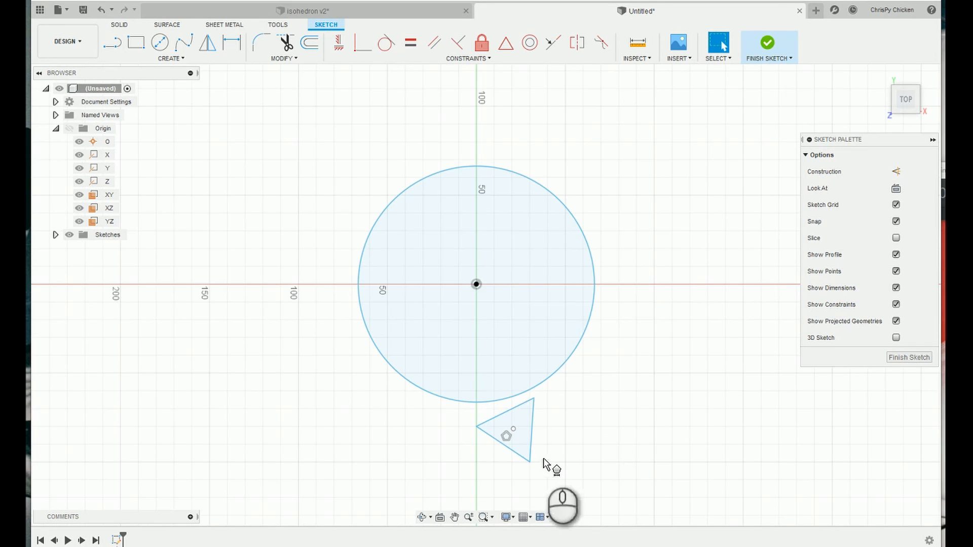
Try to orient the triangle by applying a Horizontal/Vertical constraint to one of its edges.
click(337, 40)
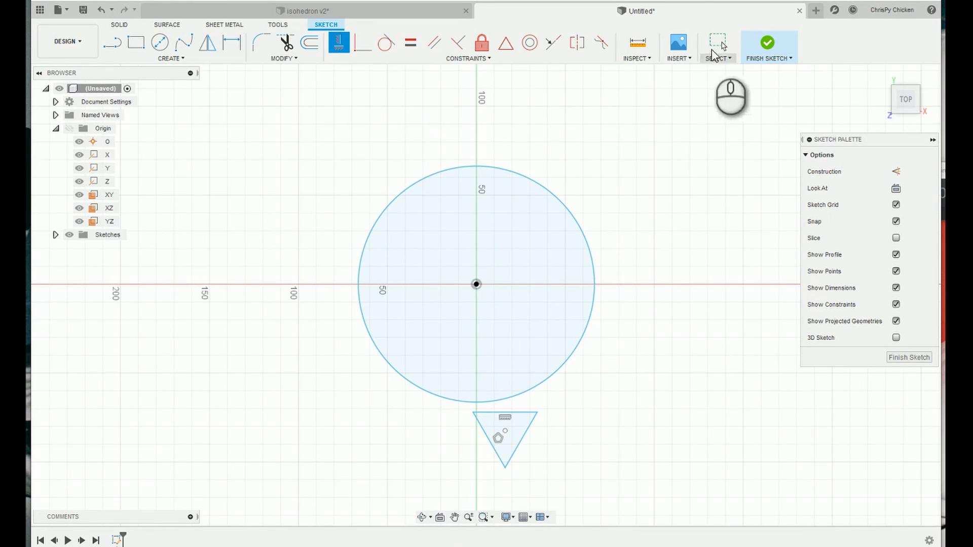
key(Escape)
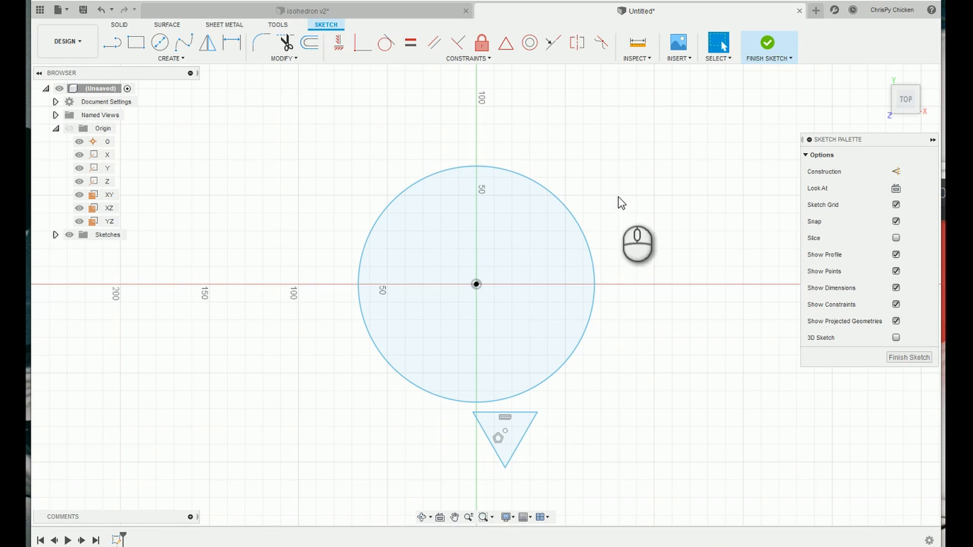
click(338, 42)
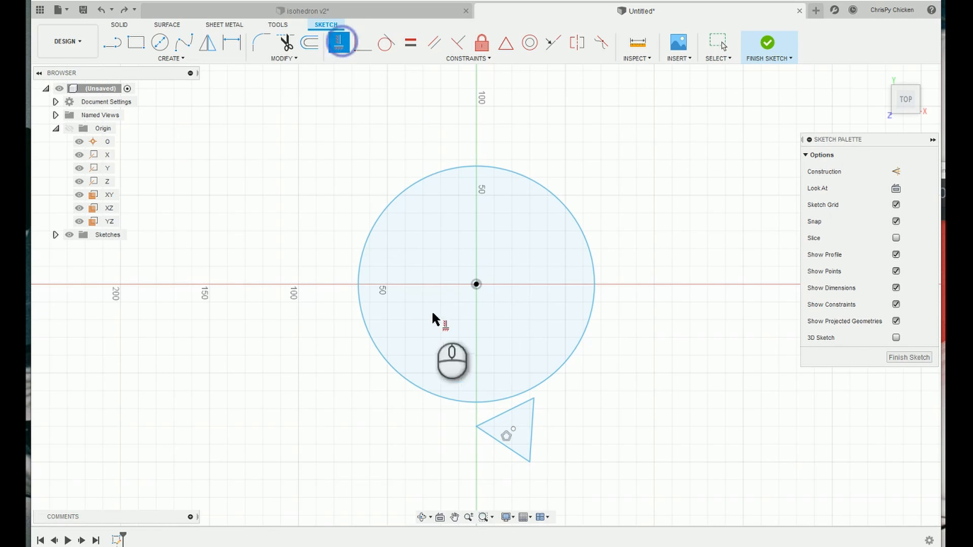
click(503, 444)
key(Escape)
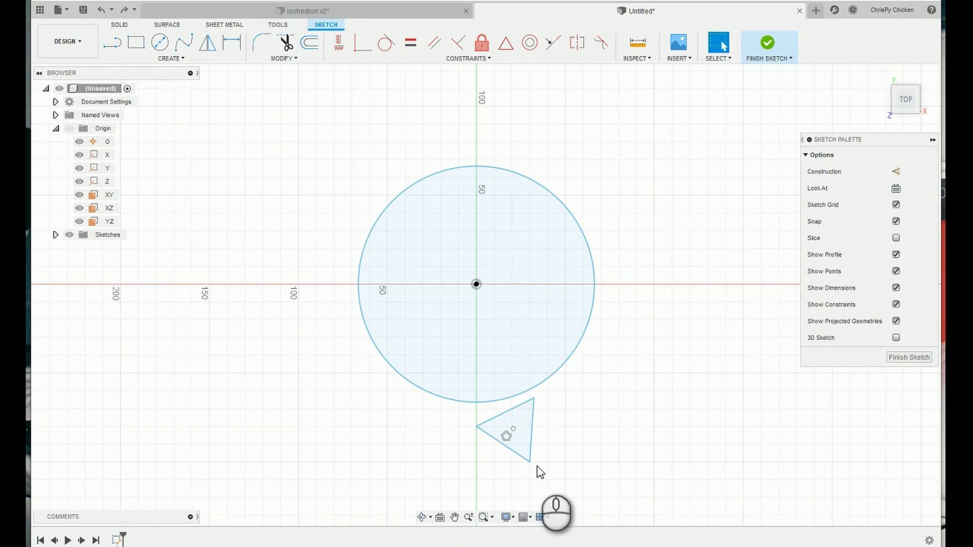
Move the triangle into the lower part of the circle and constrain its right edge to be vertical.
drag(530, 462, 504, 372)
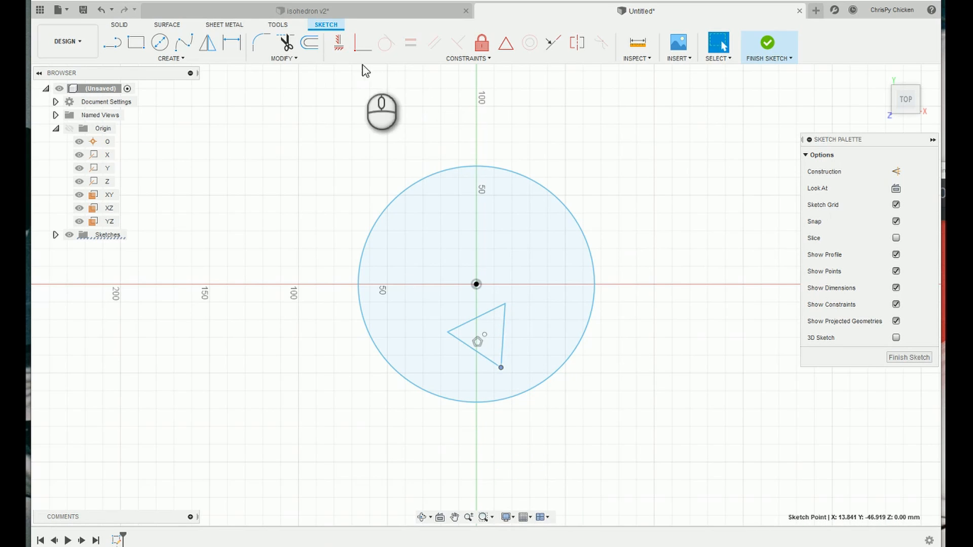
click(336, 44)
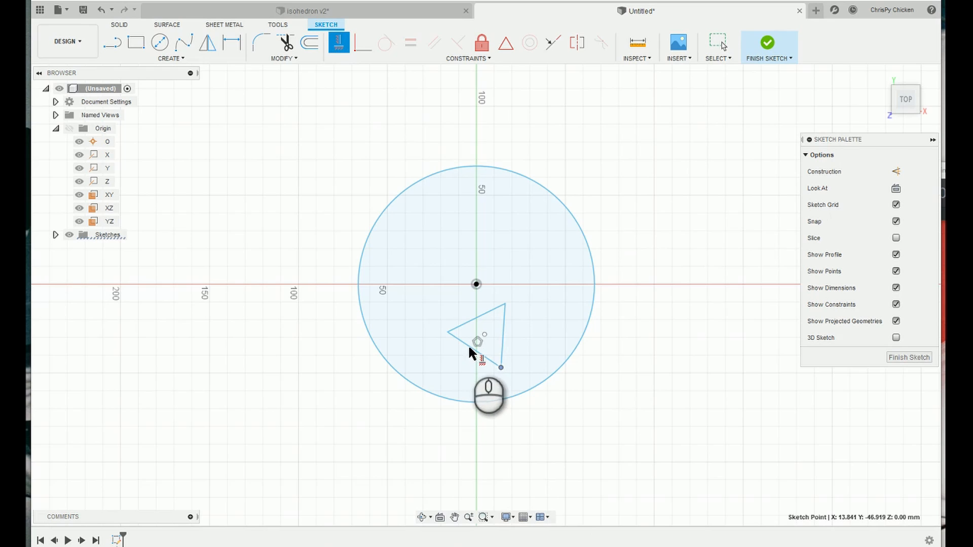
click(471, 347)
click(717, 43)
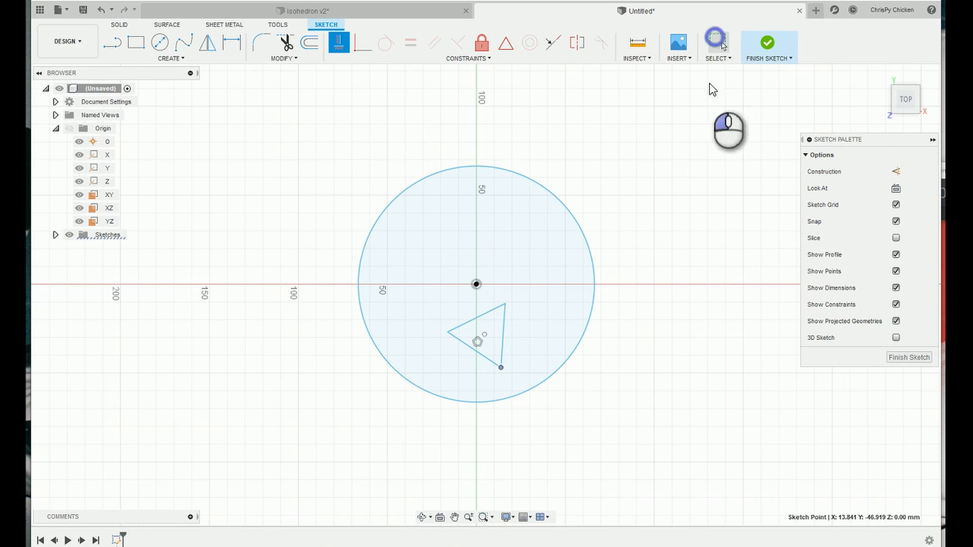
click(503, 338)
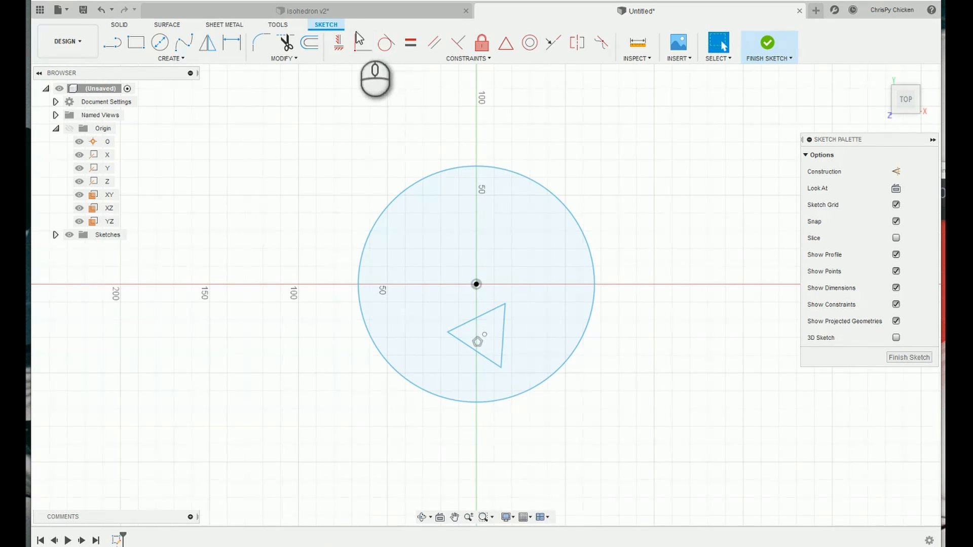
click(338, 43)
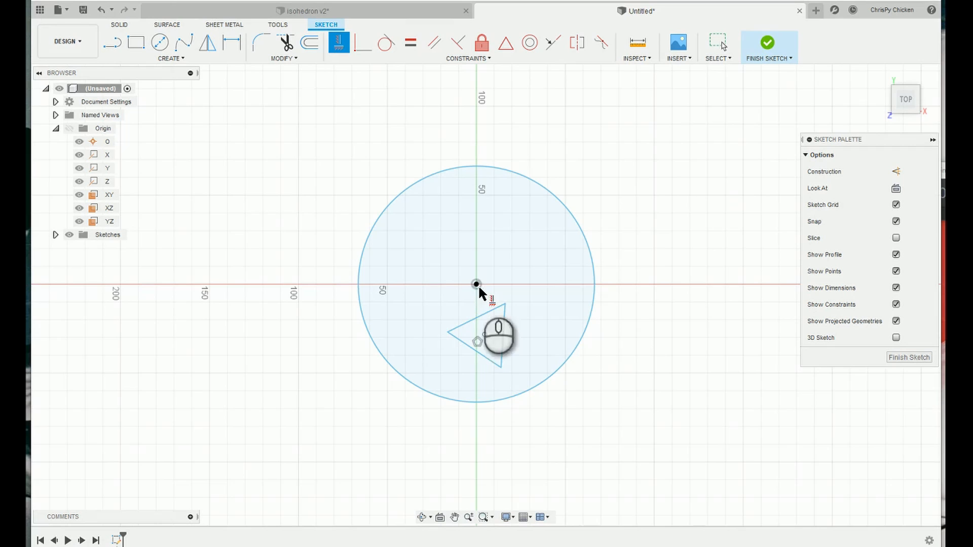
click(503, 338)
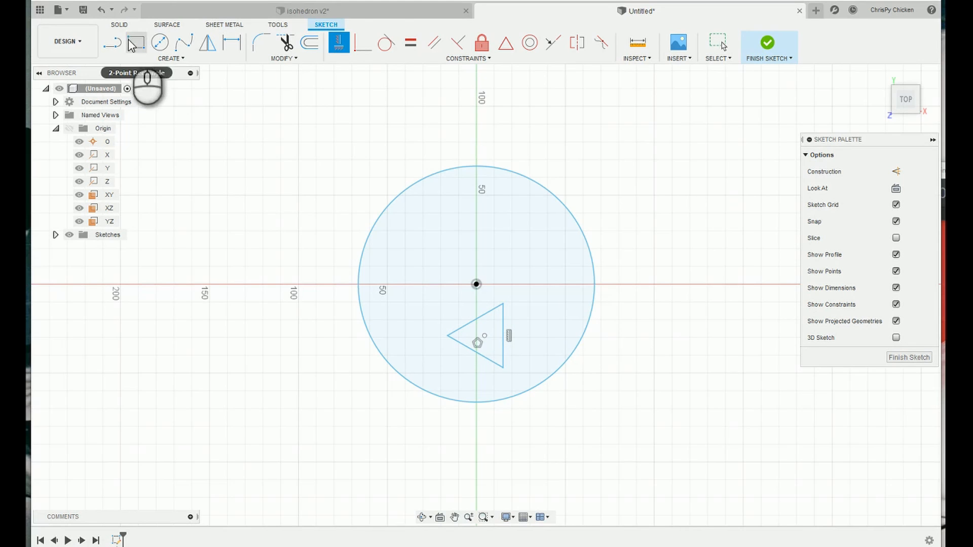
Draw a line from the triangle's left vertex to the midpoint of its vertical edge.
click(112, 44)
click(449, 335)
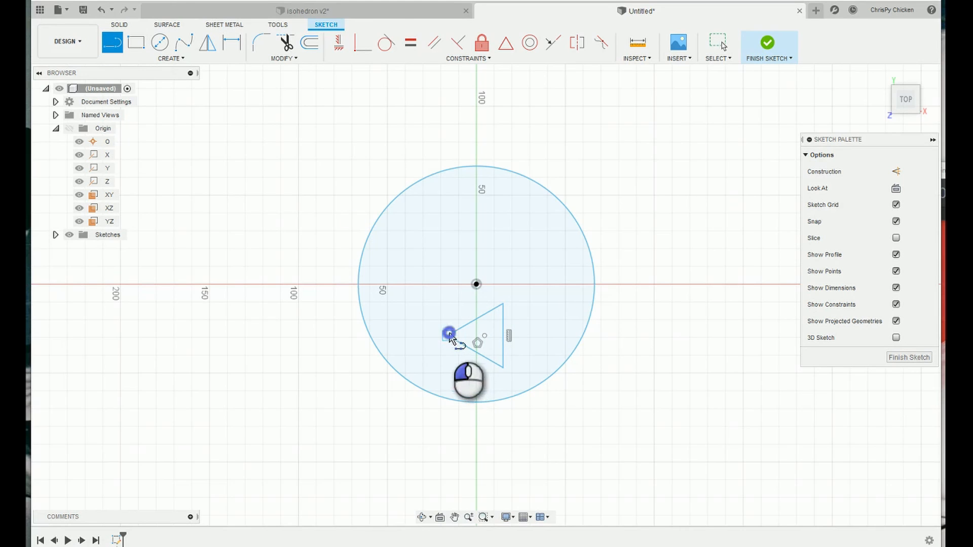
double_click(485, 335)
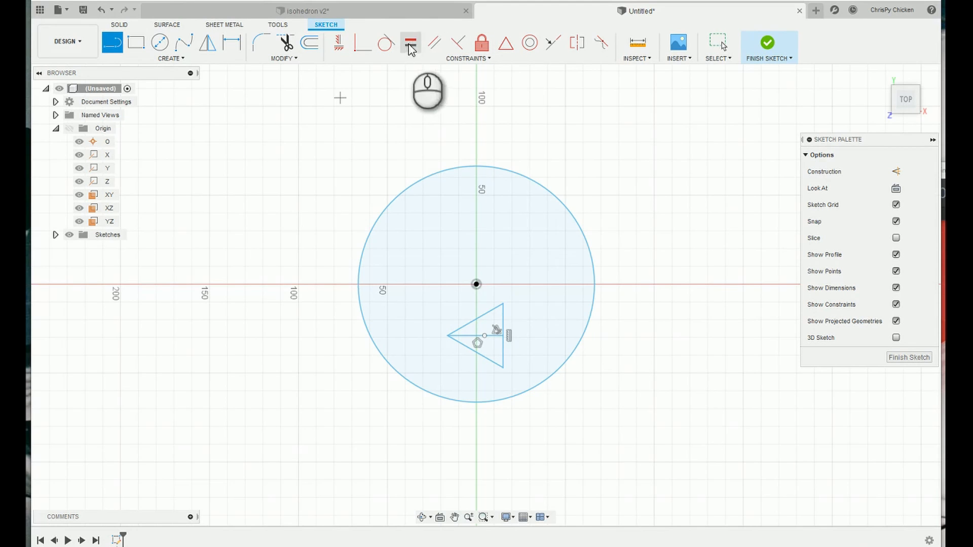
Align the triangle's centre point vertically with the circle's centre and make its left vertex coincident with the circle.
click(338, 43)
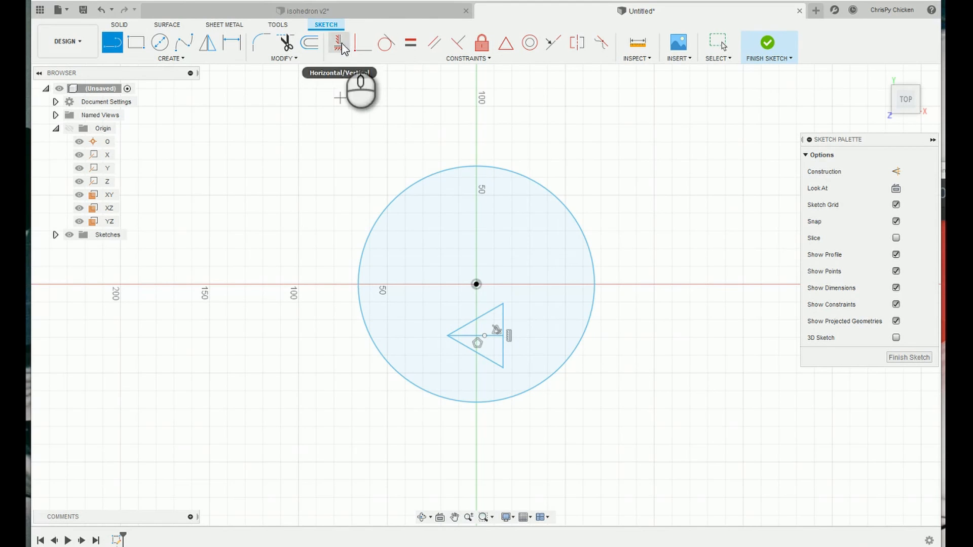
click(485, 337)
click(477, 285)
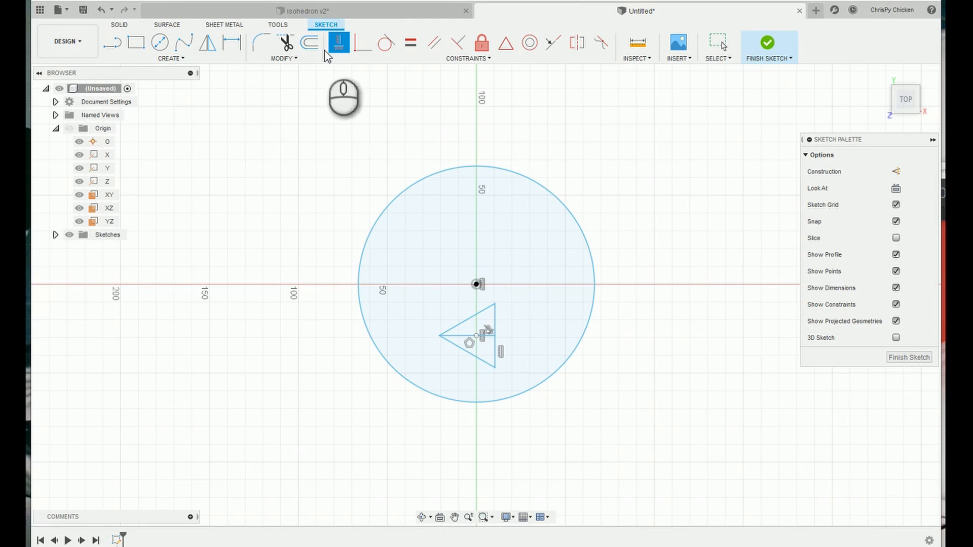
click(362, 43)
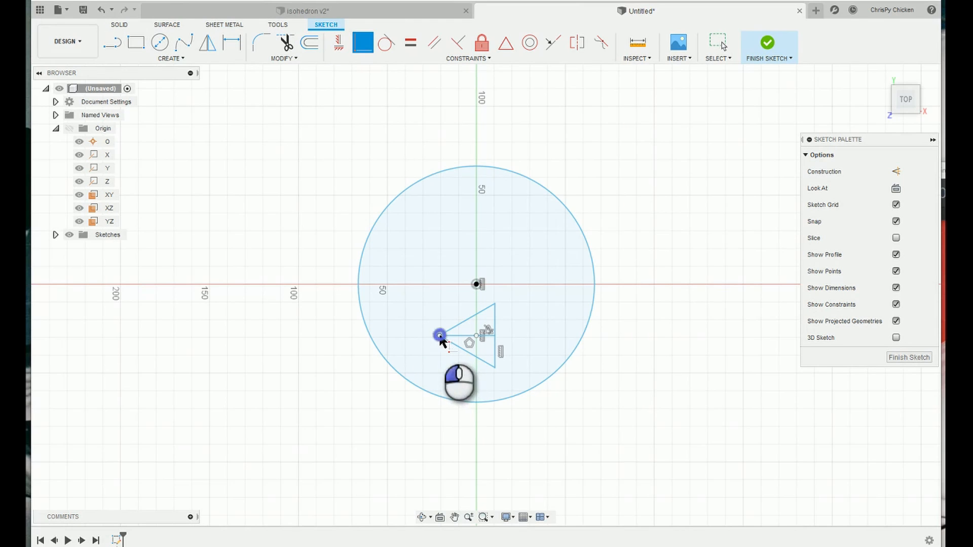
click(380, 353)
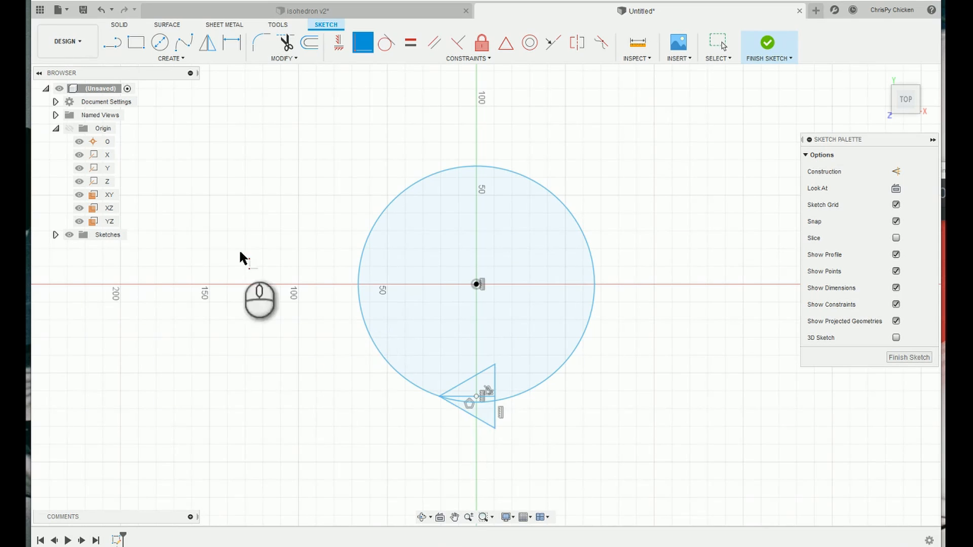
Draw five connected lines around the inside of the circle, from the vertical edge's midpoint back to the triangle's left vertex, with three corners on the circle.
click(111, 43)
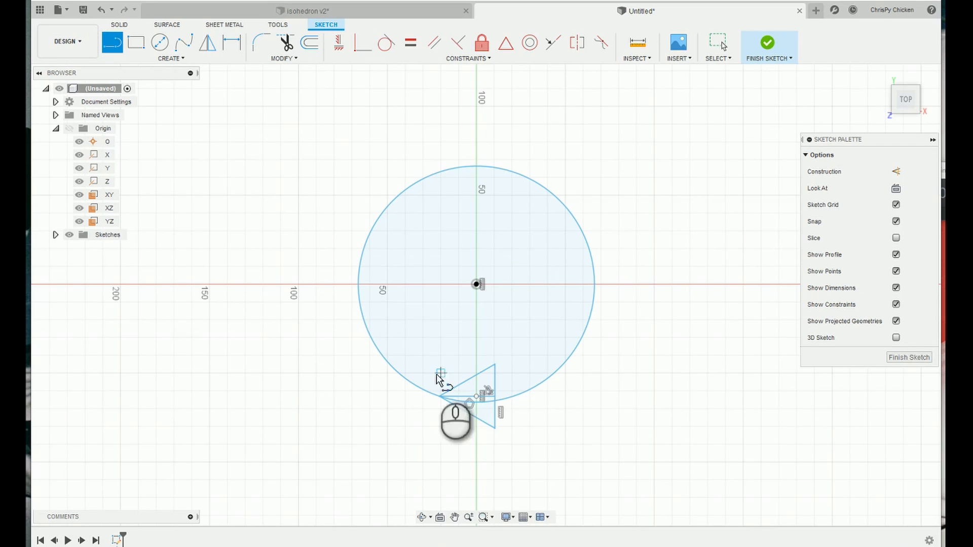
click(493, 395)
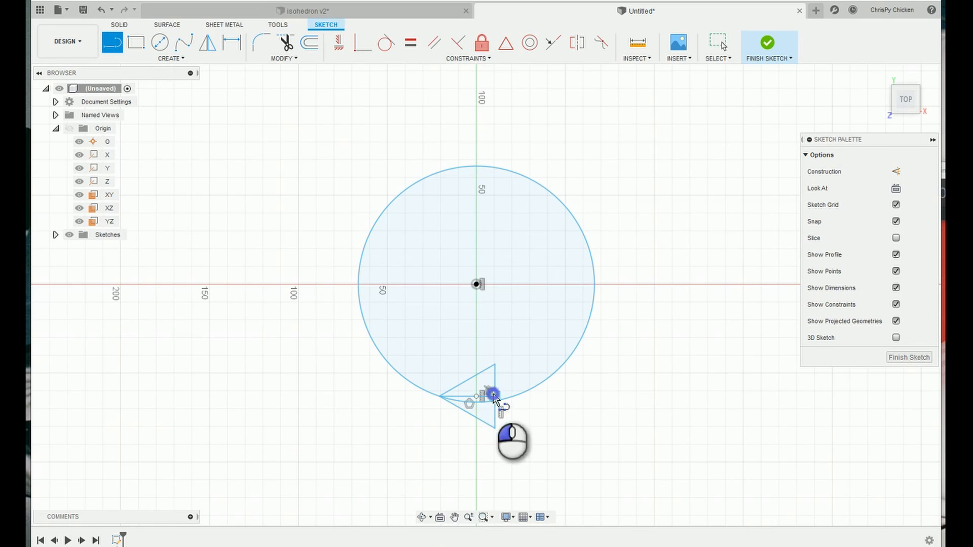
click(585, 320)
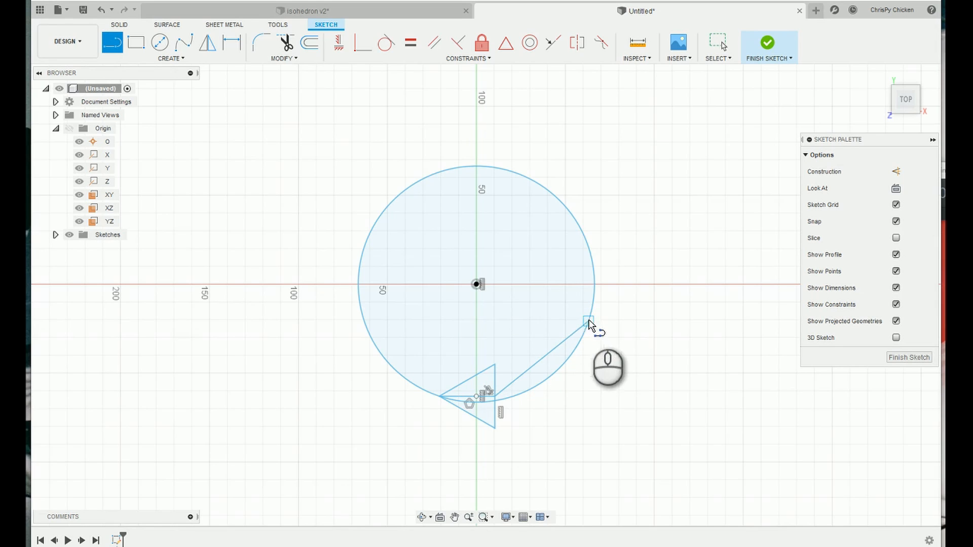
click(574, 219)
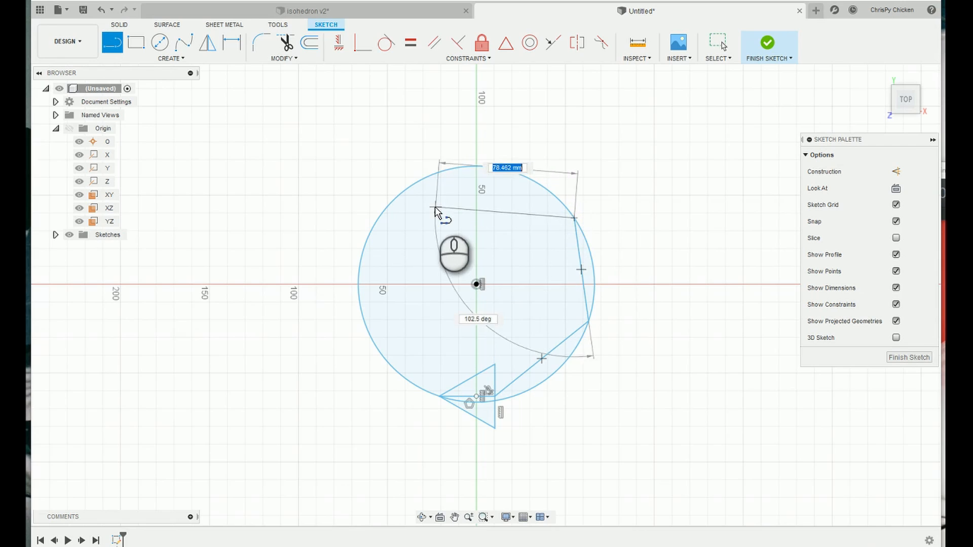
click(423, 213)
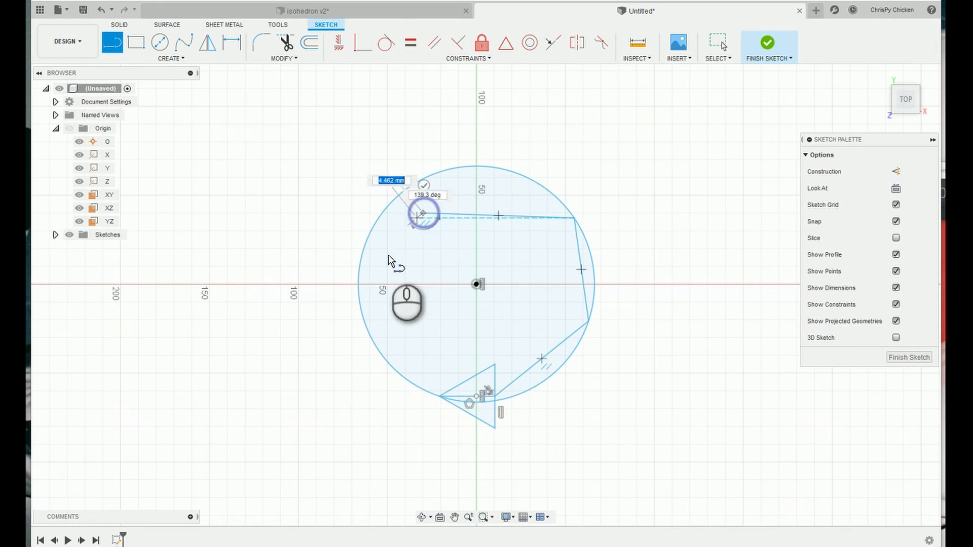
click(358, 285)
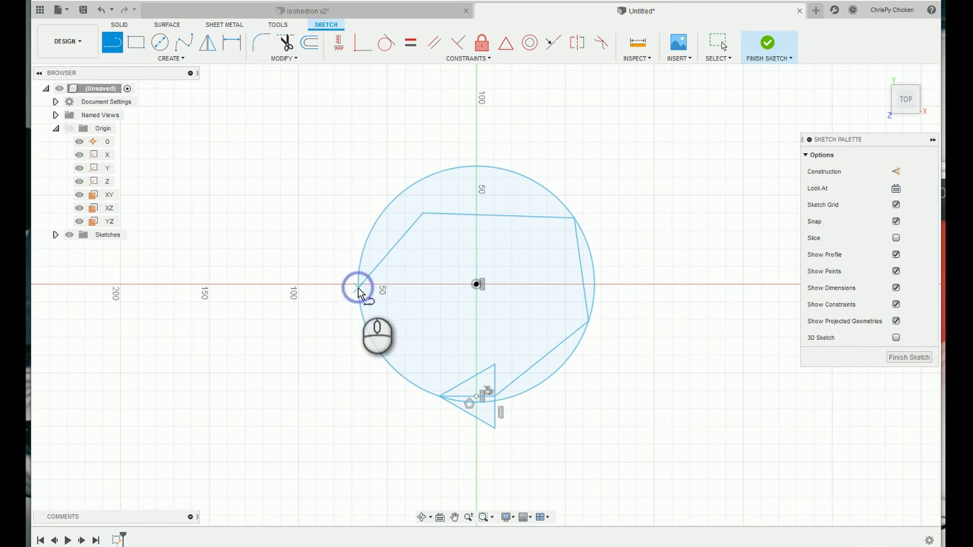
click(438, 397)
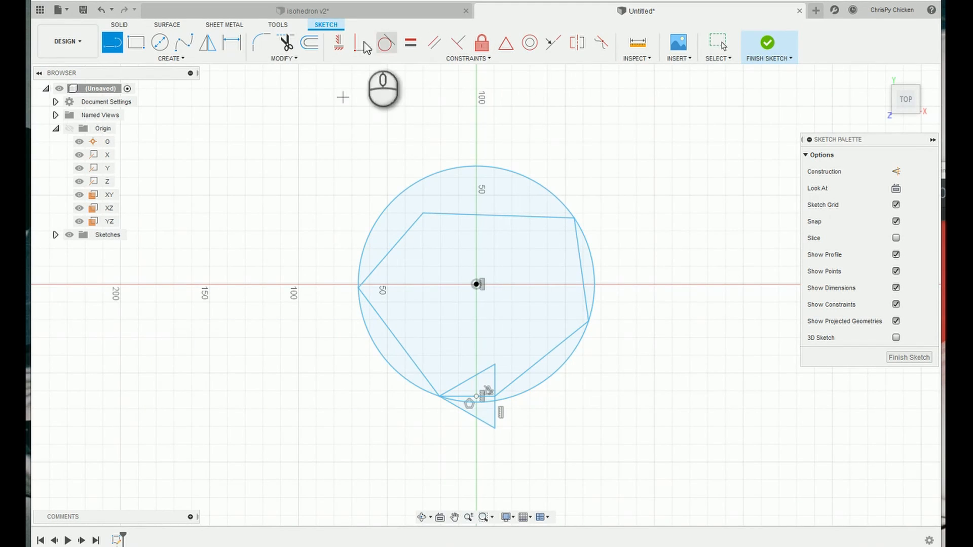
Constrain the outline's lower-right, upper-left and top lines to equal the horizontal line inside the triangle.
click(411, 42)
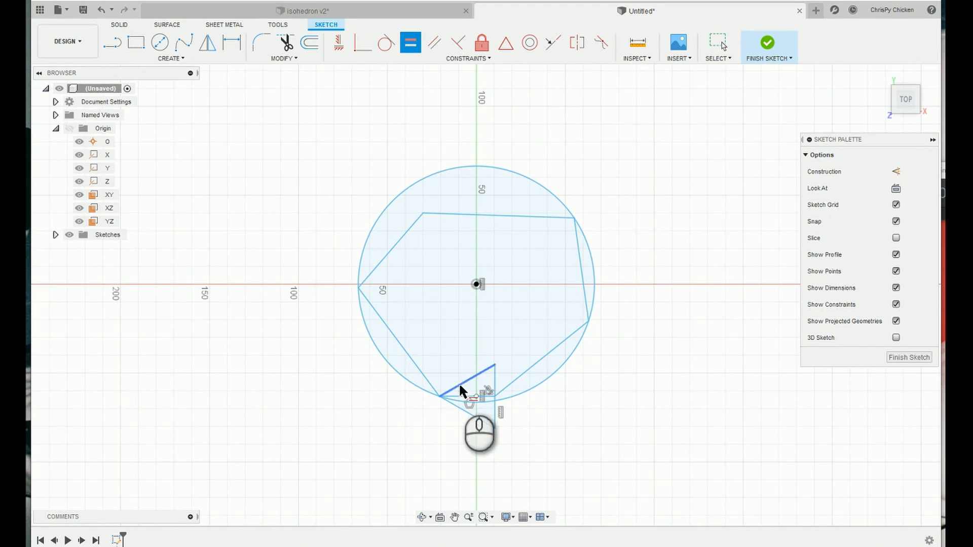
click(521, 370)
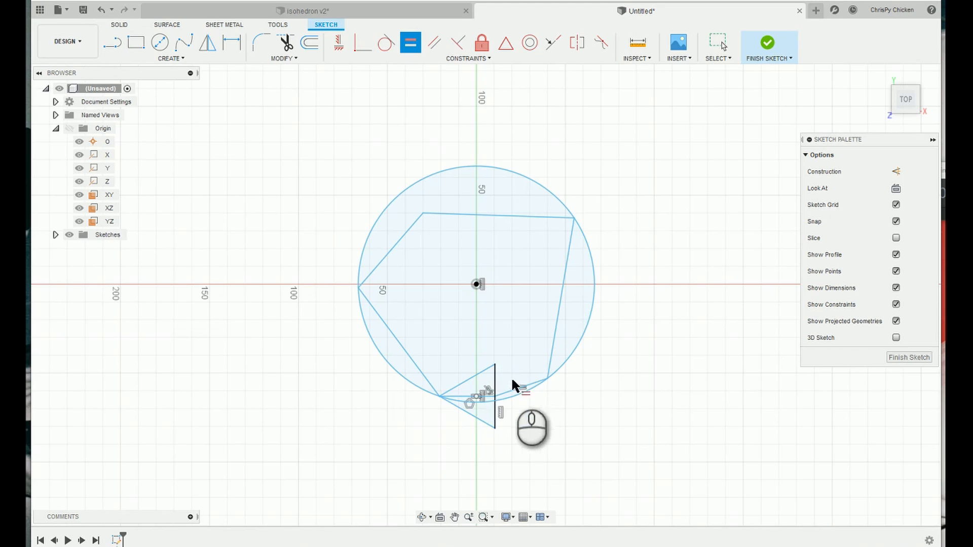
click(459, 396)
click(400, 238)
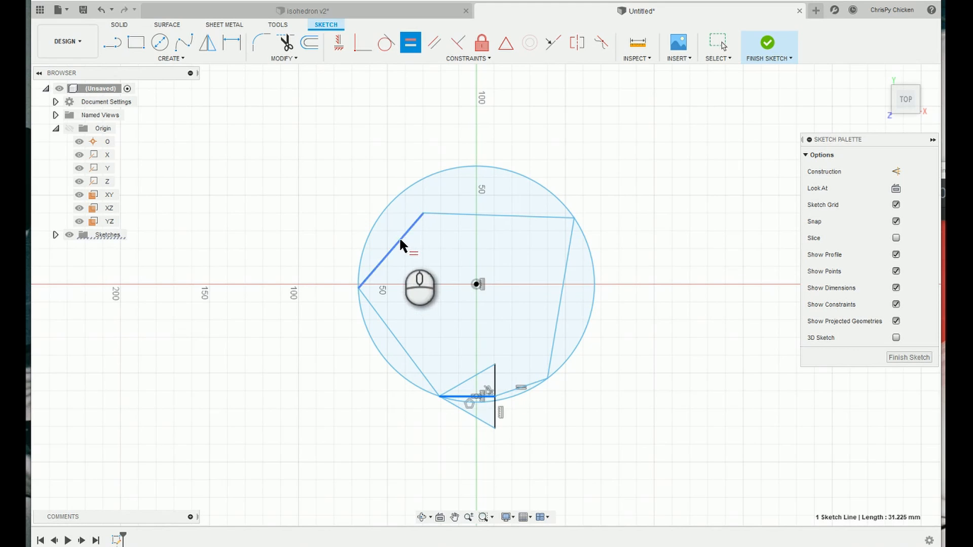
click(463, 397)
drag(469, 219, 481, 235)
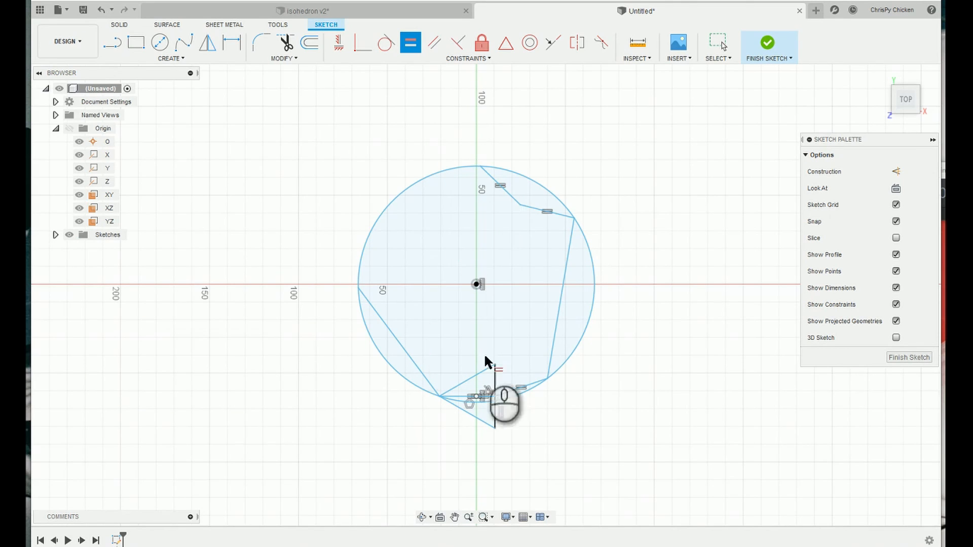
Close the outline by making its two open ends coincident, then enlarge the shape by moving its middle upper corner to about X 48, Y 68 mm.
click(362, 42)
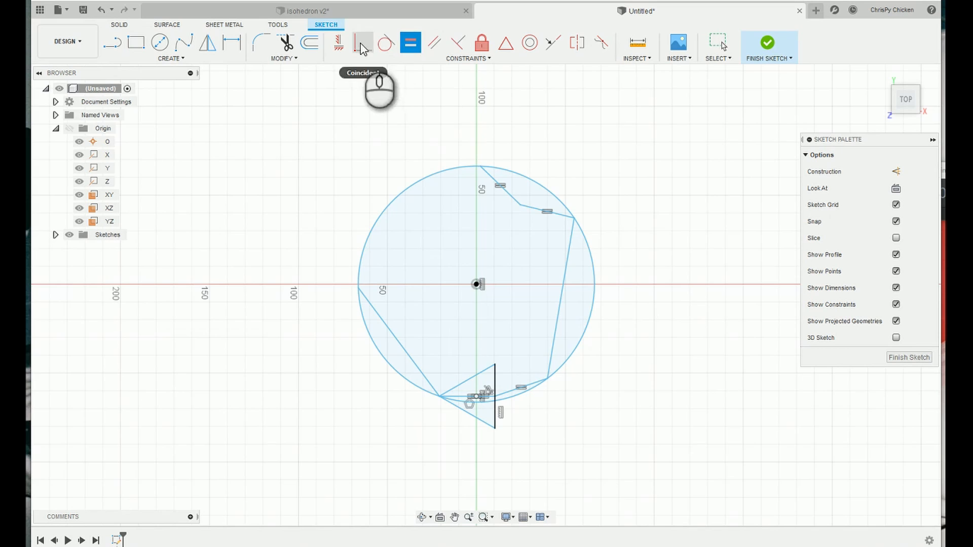
click(480, 166)
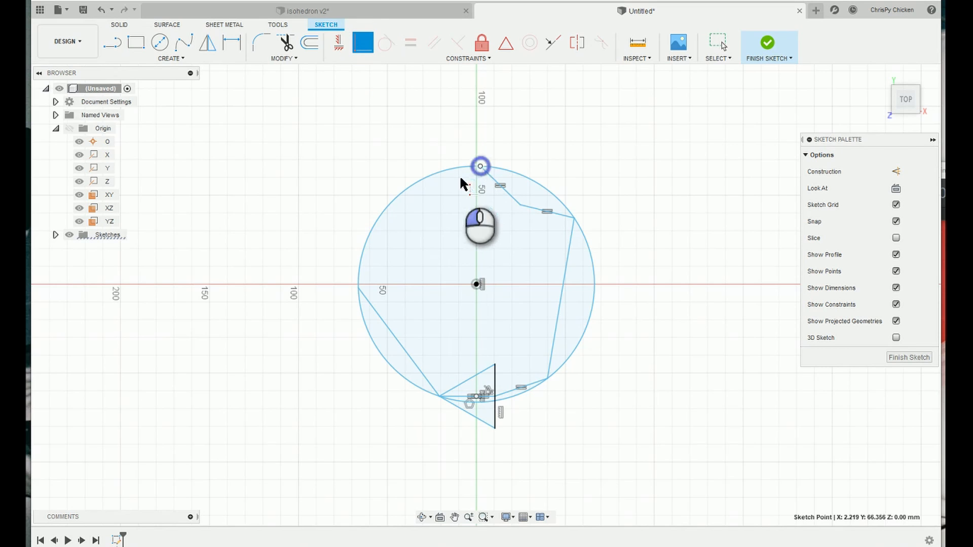
click(358, 290)
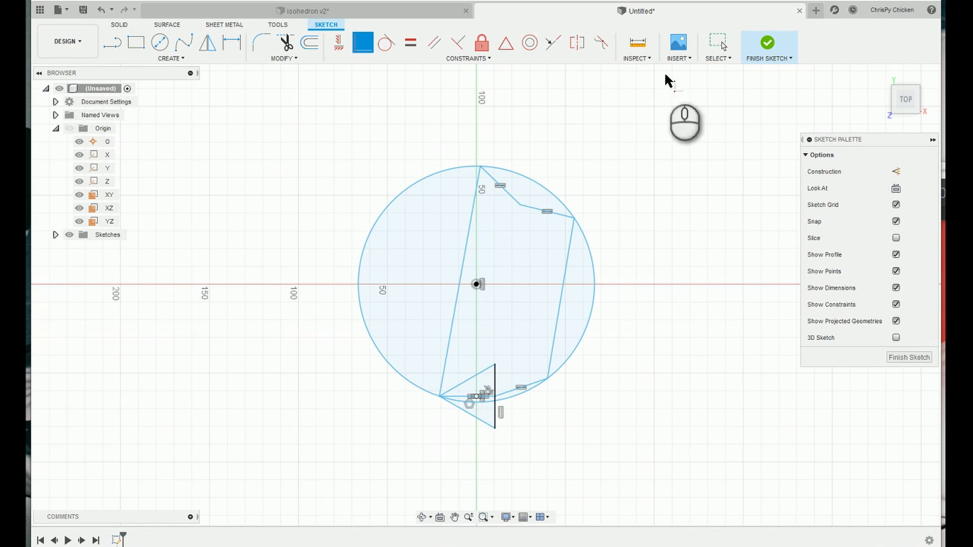
mouse_move(461, 277)
mouse_down()
mouse_move(465, 296)
mouse_move(407, 236)
mouse_move(429, 241)
mouse_move(505, 204)
mouse_move(540, 200)
mouse_move(562, 163)
mouse_up()
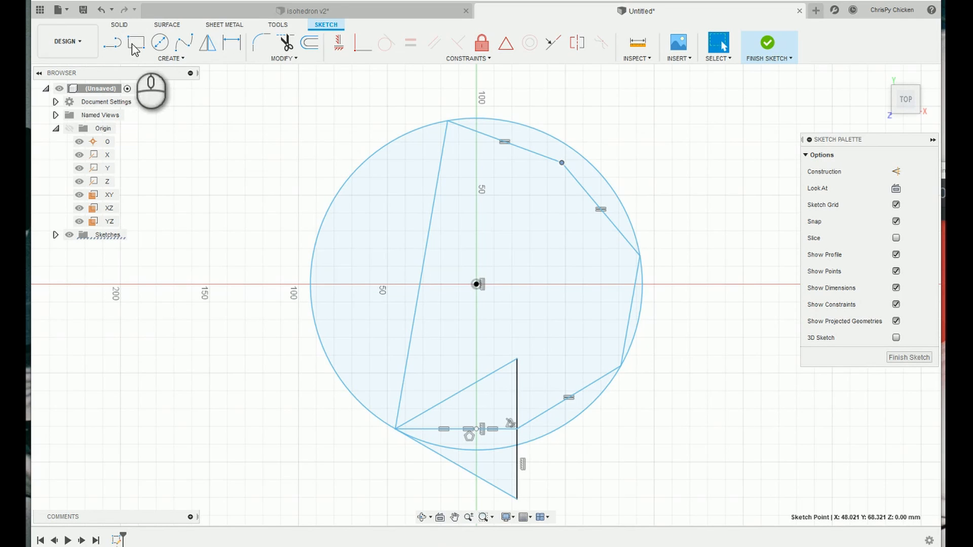
Try to constrain the outline's long left line equal to its short right line.
click(411, 95)
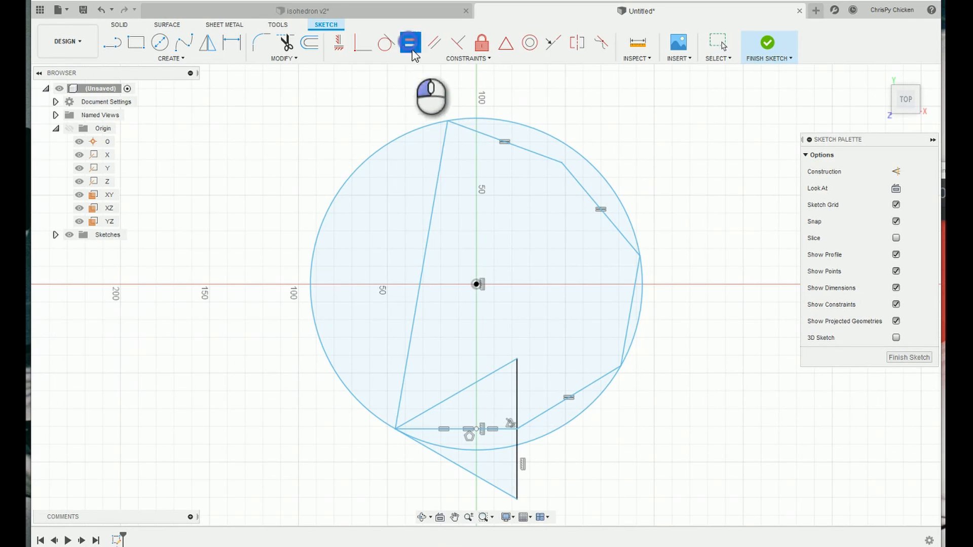
click(430, 224)
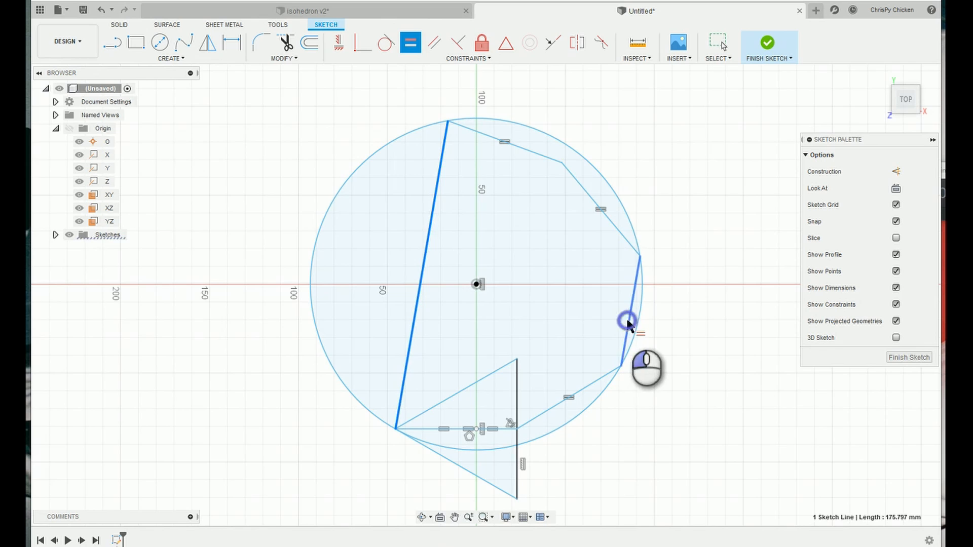
click(627, 323)
click(718, 43)
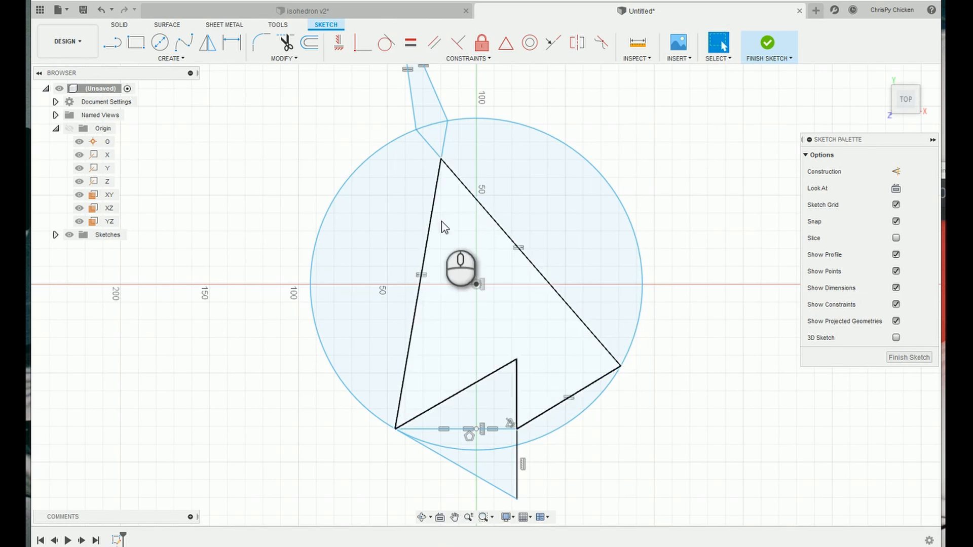
Try to untangle the outline by repositioning its left line and its stray corners around the circle.
mouse_move(428, 226)
mouse_down()
mouse_move(364, 251)
mouse_move(481, 261)
mouse_move(424, 264)
mouse_move(349, 247)
mouse_move(312, 251)
mouse_move(335, 265)
mouse_move(326, 258)
mouse_move(300, 276)
mouse_move(296, 266)
mouse_up()
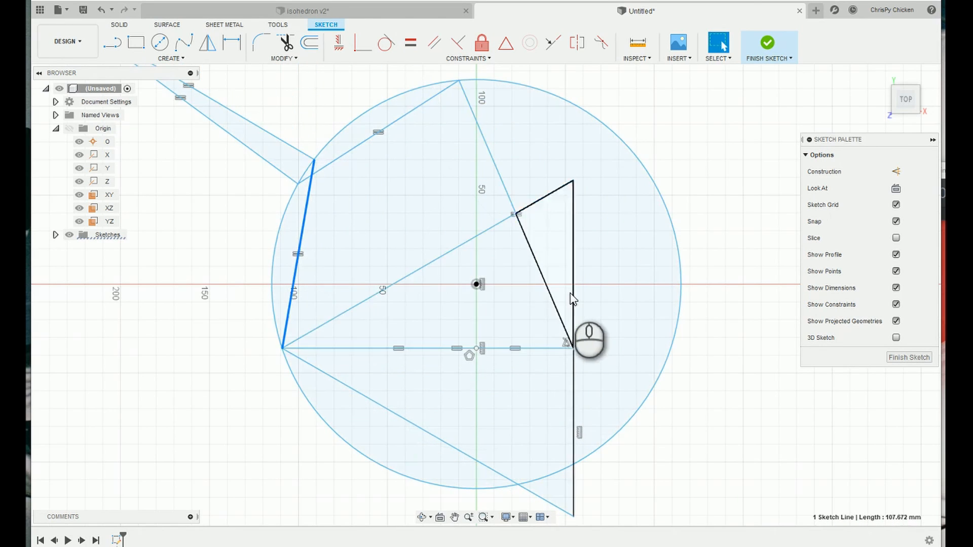
scroll(566, 294, down, 3)
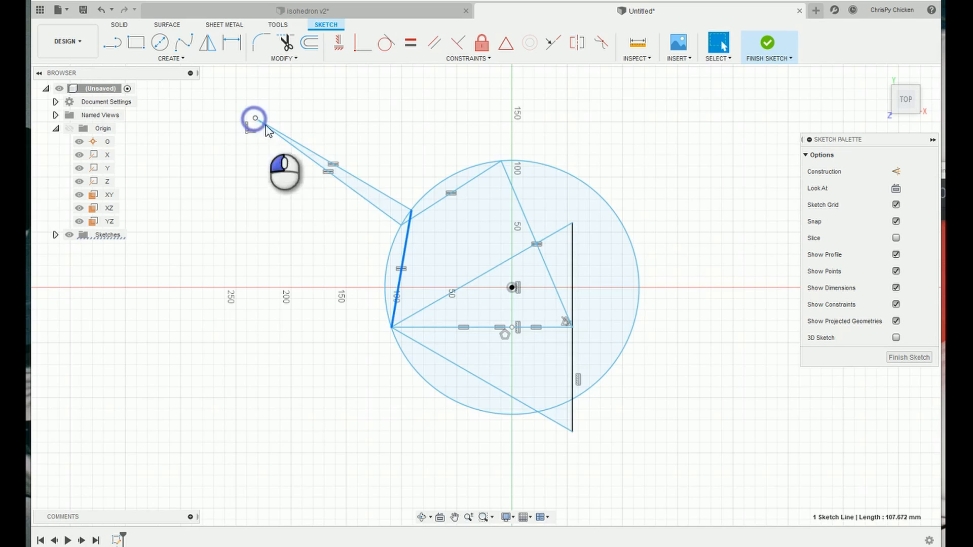
mouse_move(265, 125)
mouse_down()
mouse_move(392, 227)
mouse_move(313, 165)
mouse_up()
mouse_move(429, 265)
mouse_down()
mouse_move(395, 266)
mouse_move(584, 242)
mouse_move(619, 290)
mouse_move(434, 295)
mouse_move(629, 282)
mouse_move(497, 297)
mouse_move(429, 322)
mouse_move(425, 382)
mouse_move(400, 220)
mouse_move(541, 188)
mouse_move(554, 156)
mouse_move(566, 200)
mouse_move(564, 192)
mouse_up()
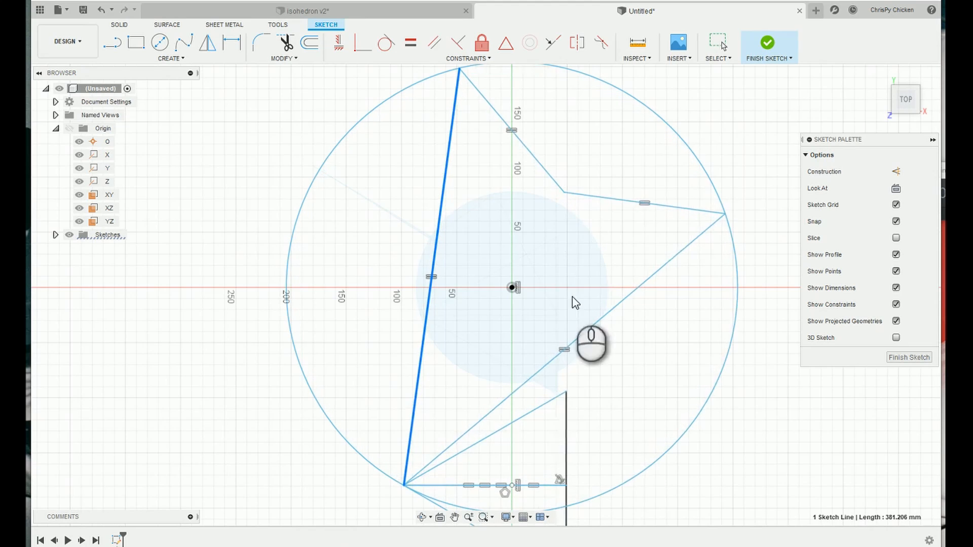
mouse_move(441, 459)
mouse_down()
mouse_move(455, 461)
mouse_move(445, 371)
mouse_move(394, 347)
mouse_move(364, 290)
mouse_up()
Undo the repositioning moves and the equal constraint between the outline's long left and short right lines.
key(ctrl+z)
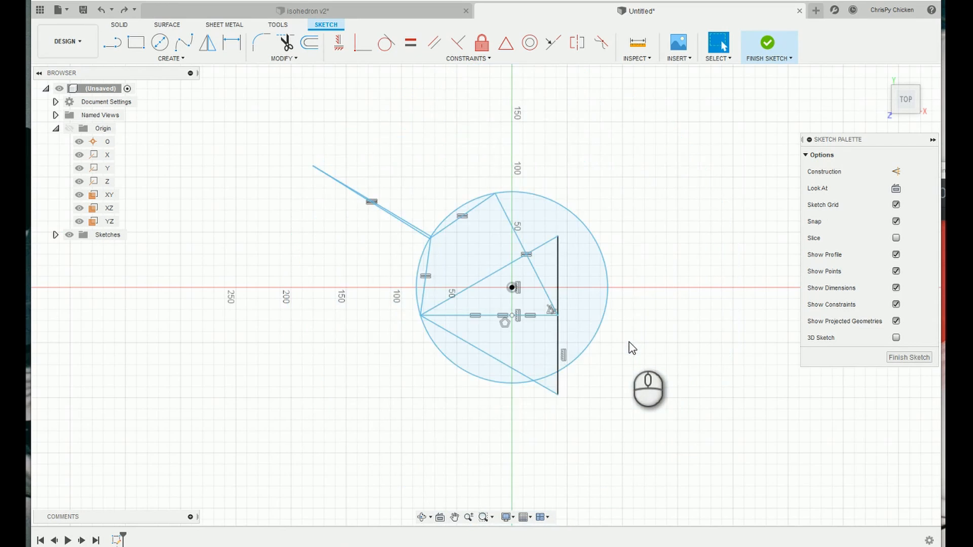
key(ctrl+z)
key(ctrl+z)
key(ctrl+z)
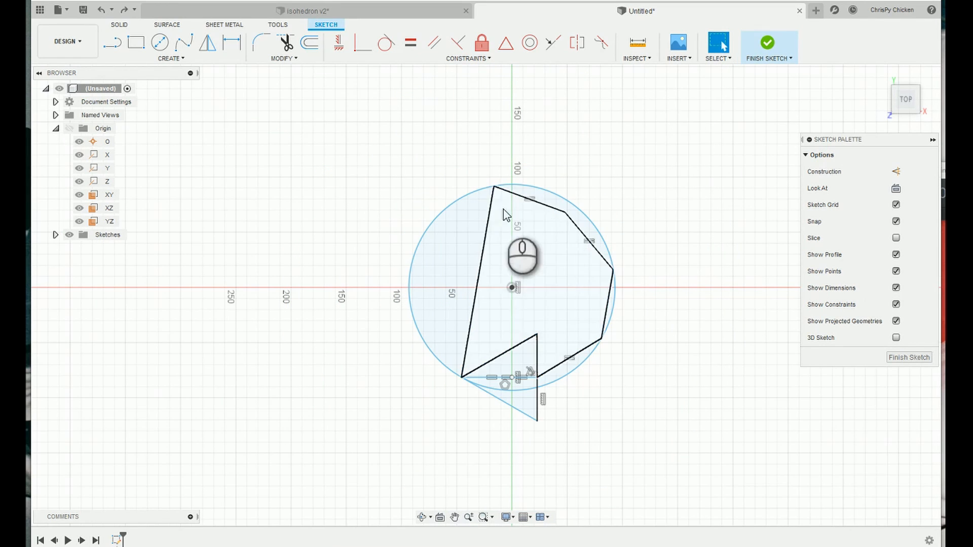
Reshape the outline by moving the upper end of its long left line down the circle to about X -56, Y -17 mm.
mouse_move(484, 260)
mouse_down()
mouse_move(446, 260)
mouse_move(476, 264)
mouse_up()
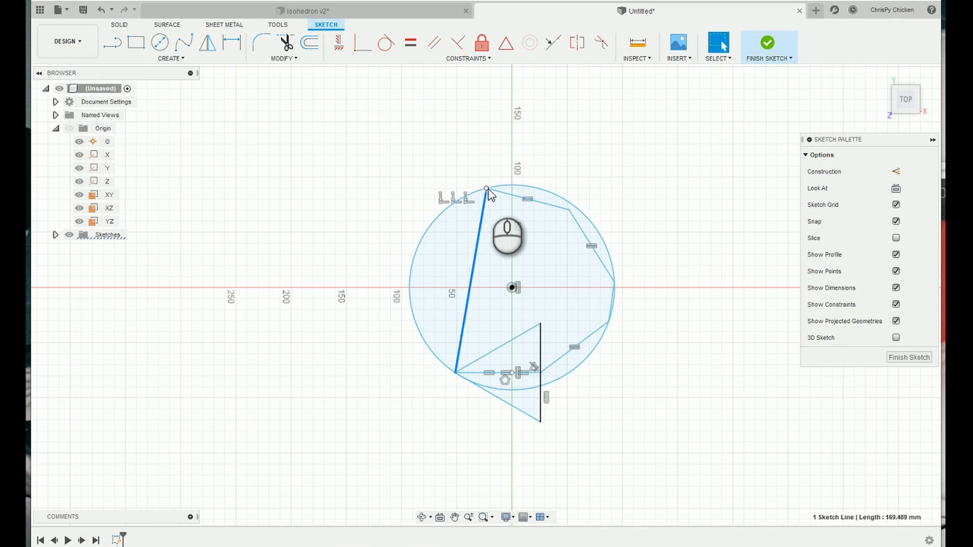
mouse_move(488, 188)
mouse_down()
mouse_move(462, 262)
mouse_move(466, 295)
mouse_up()
scroll(513, 279, down, 3)
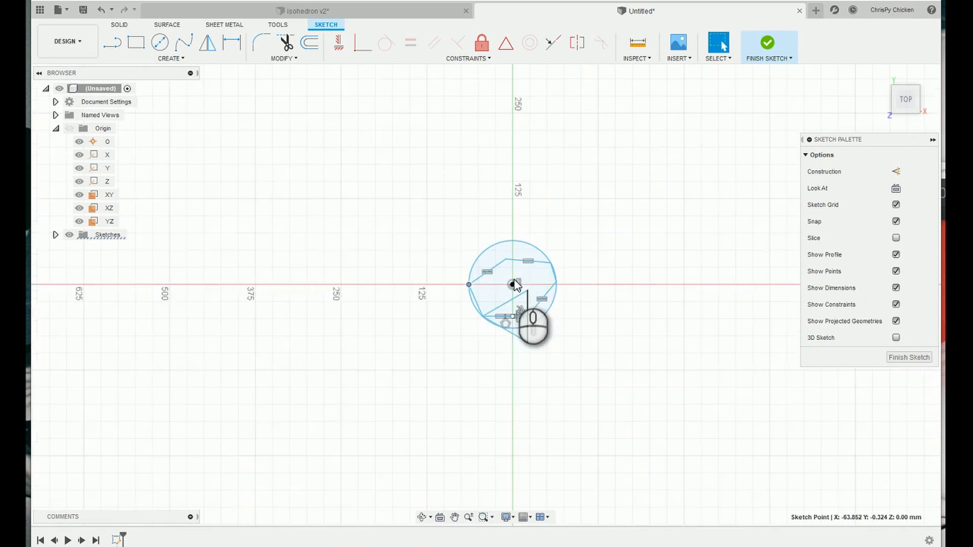
scroll(516, 286, up, 6)
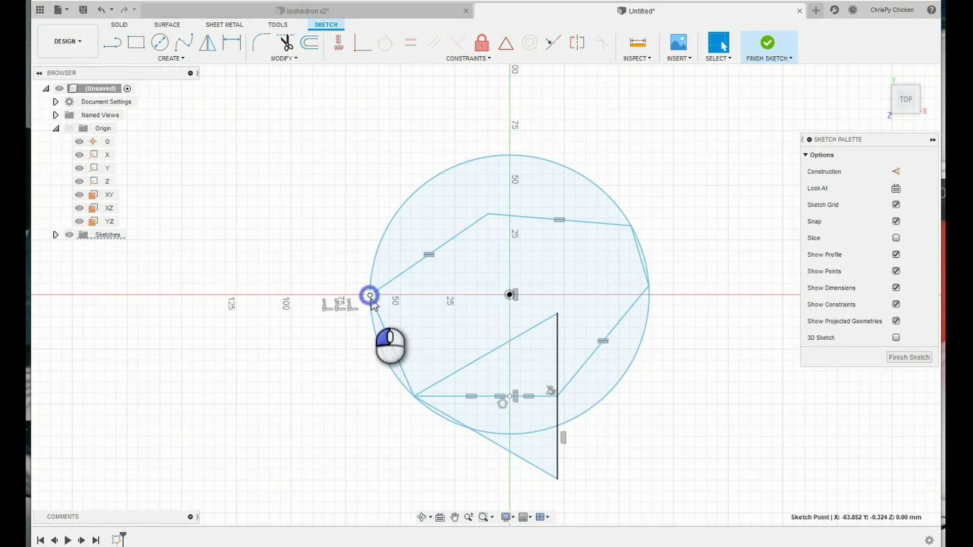
drag(370, 296, 387, 332)
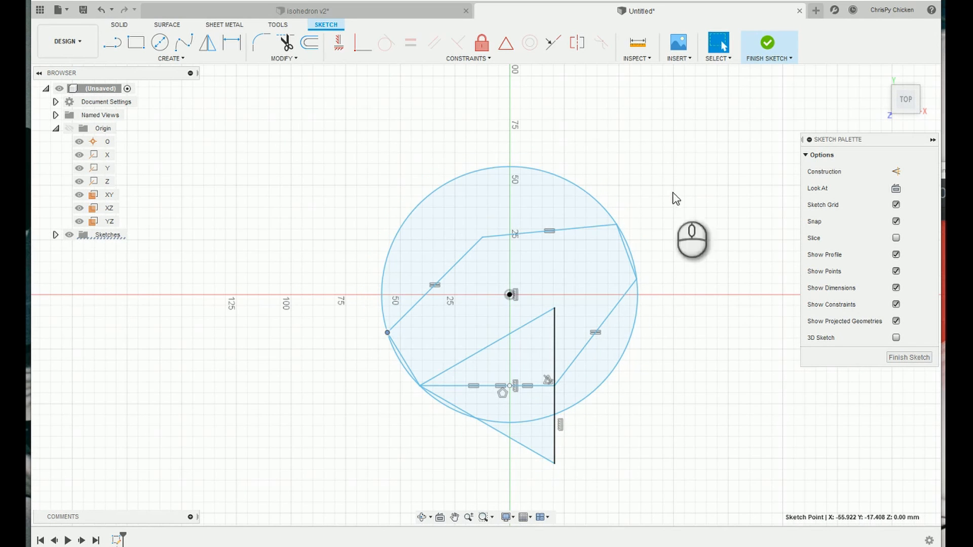
click(664, 117)
Constrain the outline's lower-left and upper-right lines equal to each other and to the triangle's vertical edge.
click(410, 43)
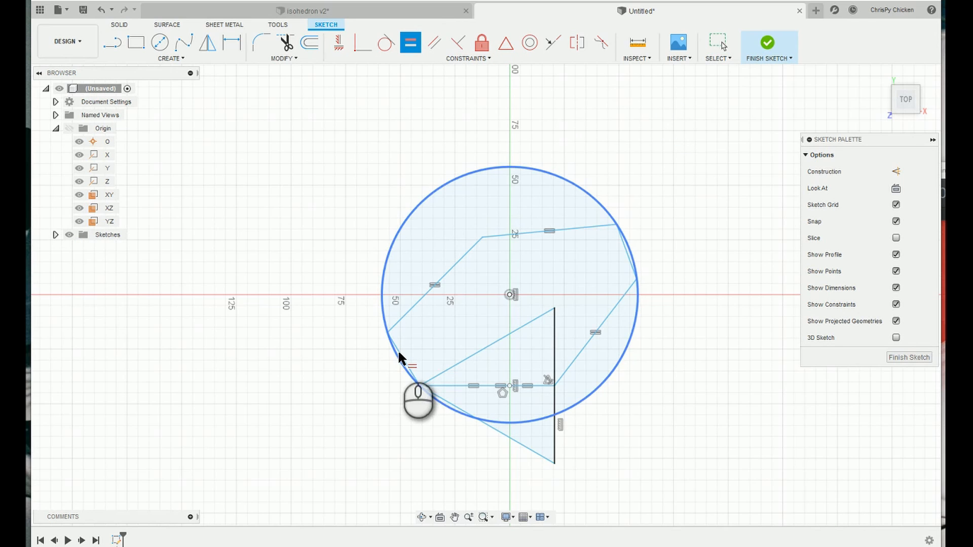
click(403, 357)
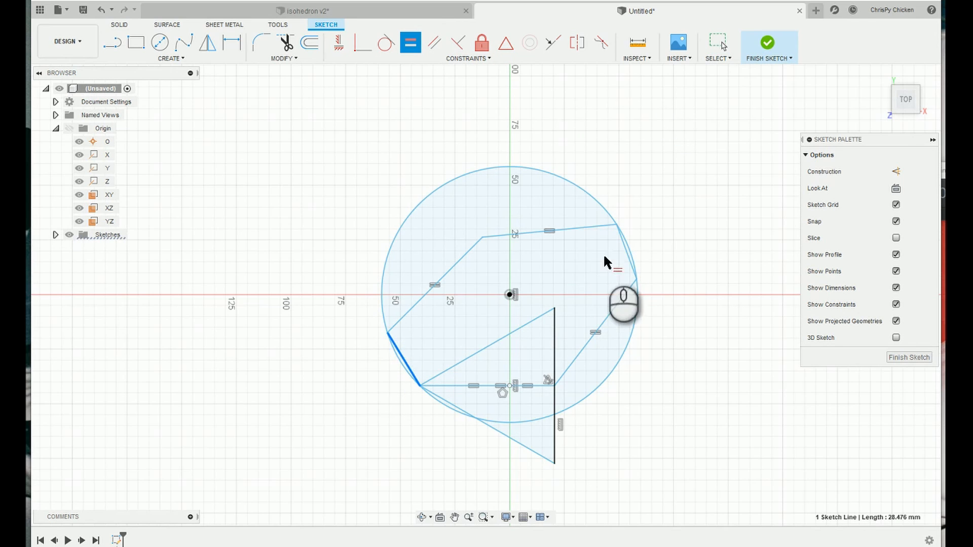
click(623, 248)
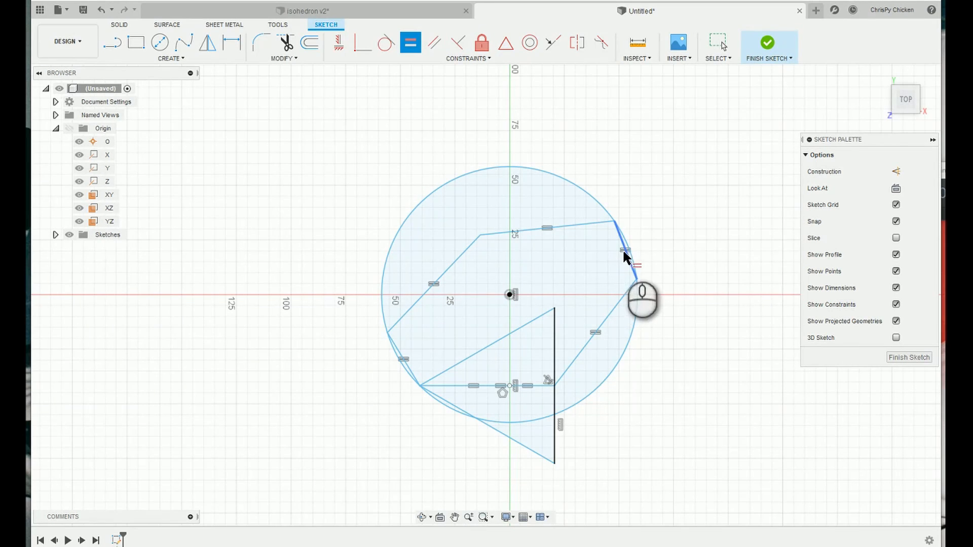
click(555, 356)
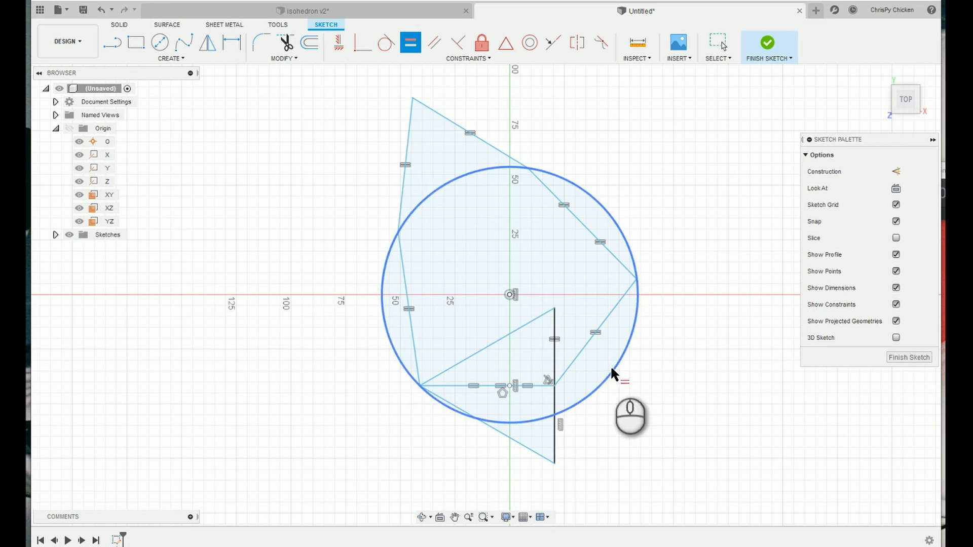
Move the outline's corner that protrudes above the circle inside it, to about X -32, Y 87 mm.
click(718, 50)
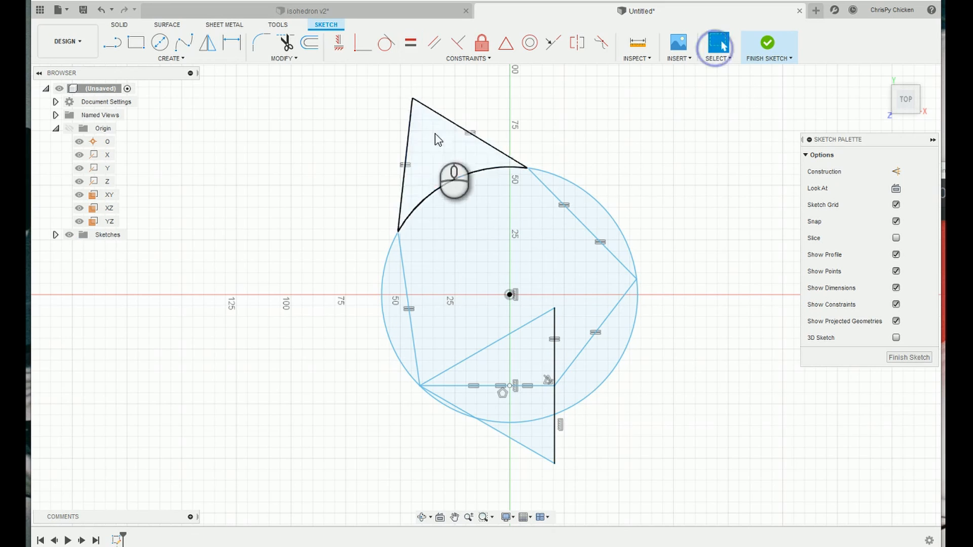
mouse_move(413, 98)
mouse_down()
mouse_move(430, 145)
mouse_move(463, 156)
mouse_move(448, 162)
mouse_move(482, 159)
mouse_move(494, 170)
mouse_up()
scroll(532, 208, down, 3)
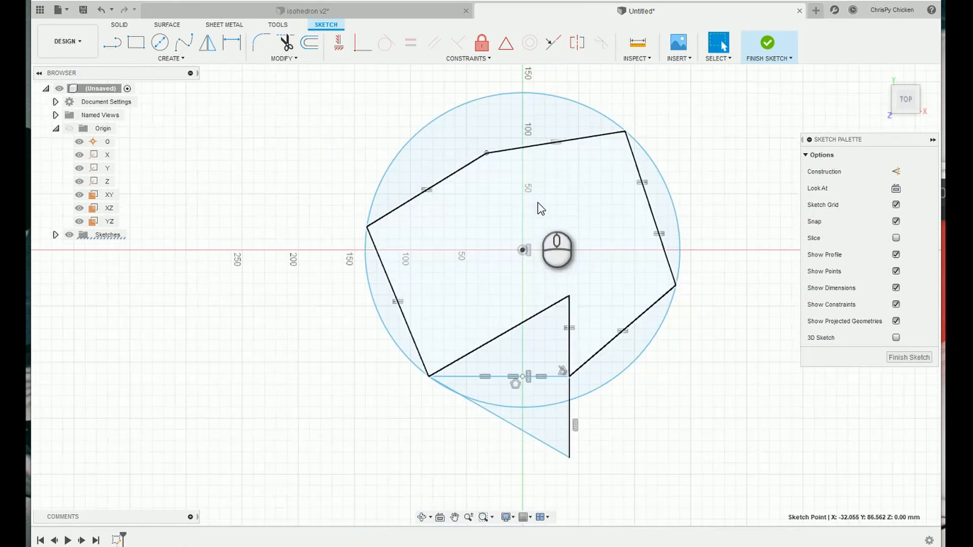
click(257, 365)
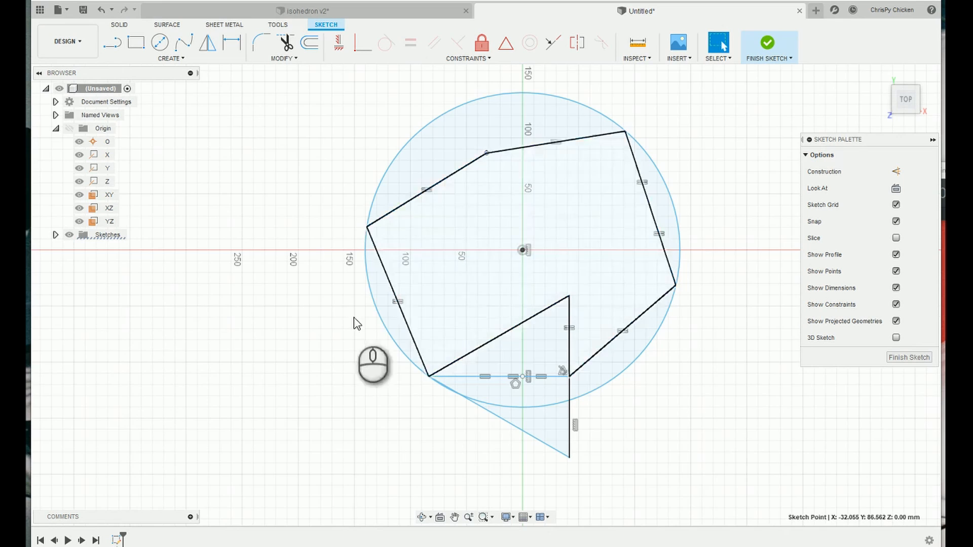
click(279, 390)
Draw a line from the triangle's left vertex to the outline's upper-right corner and make it coincident with the circle's centre.
click(112, 43)
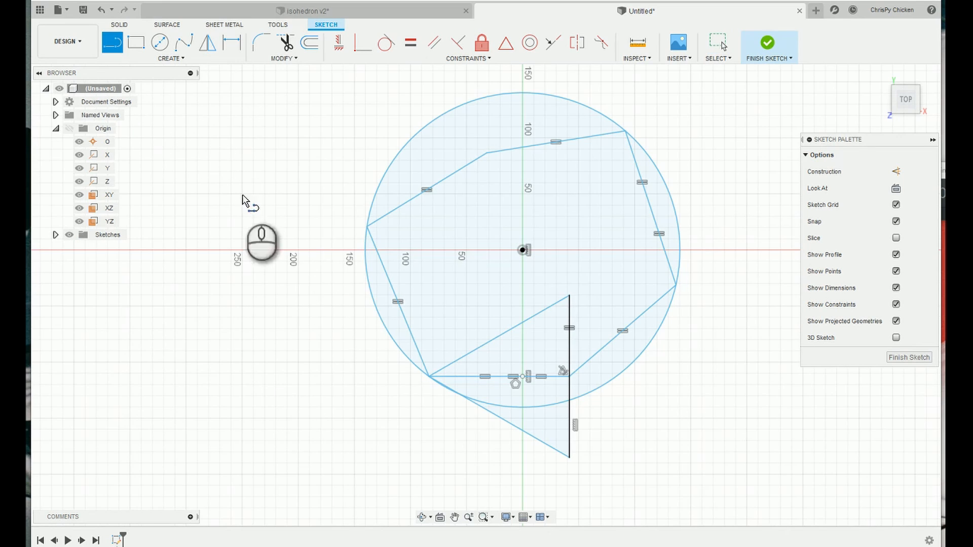
click(430, 376)
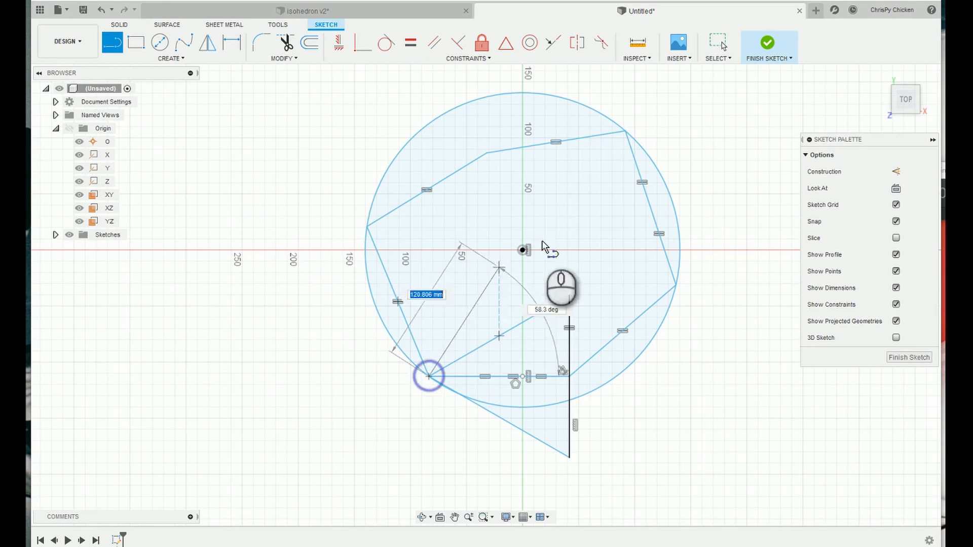
click(626, 131)
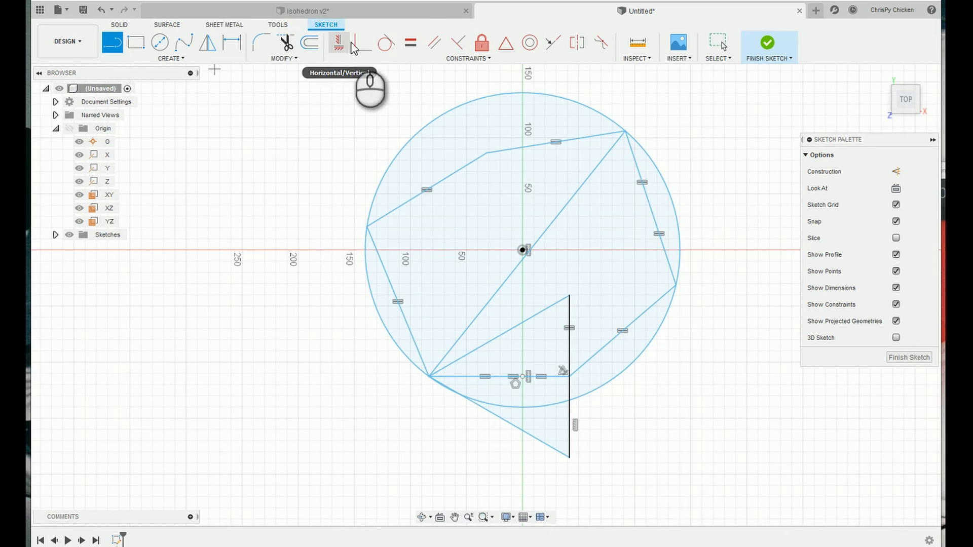
click(354, 47)
click(529, 249)
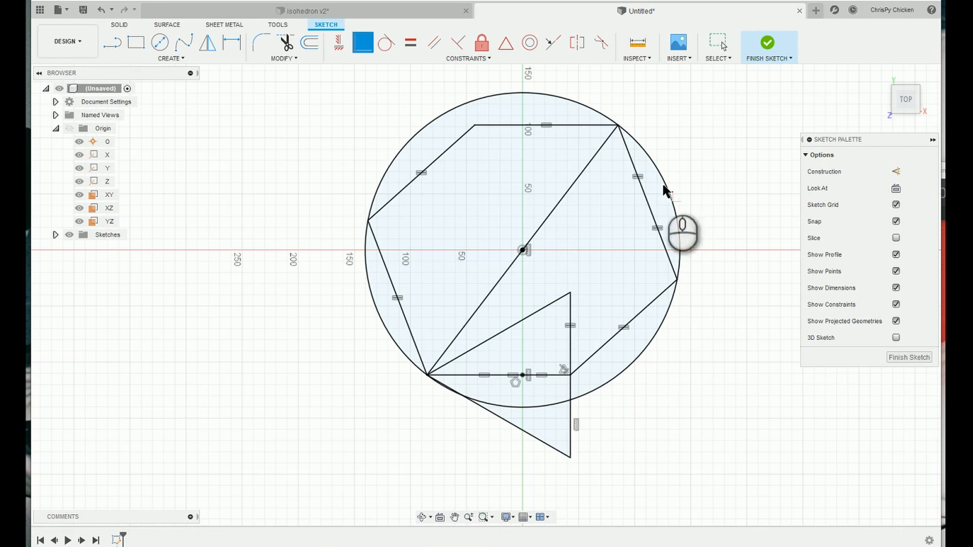
Scale the constrained sketch down by moving the triangle until its vertical edge is about 85 mm long.
click(718, 43)
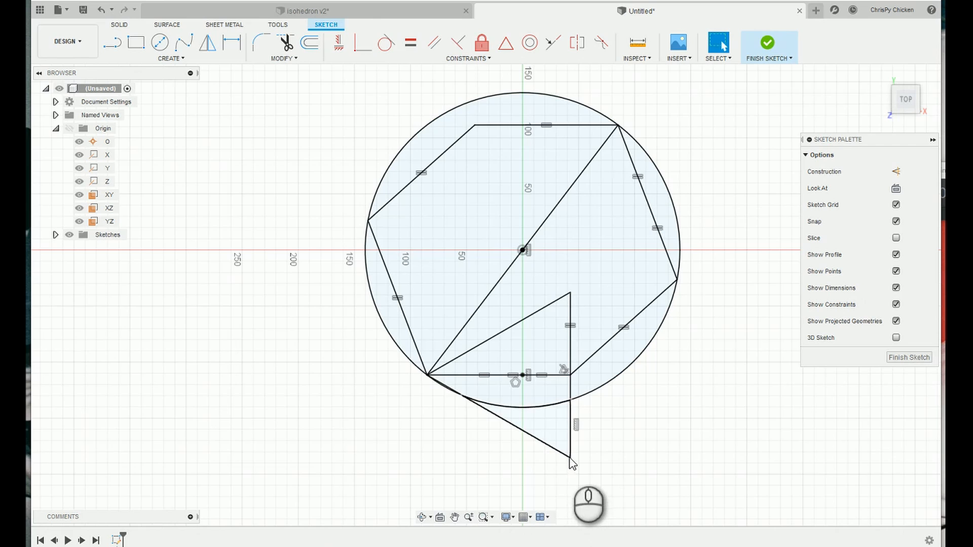
click(630, 446)
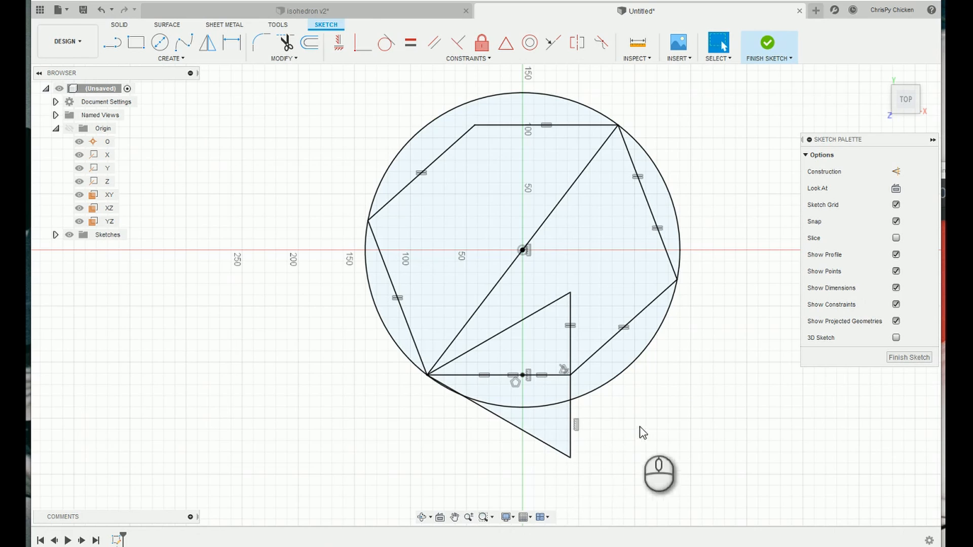
drag(563, 444, 538, 430)
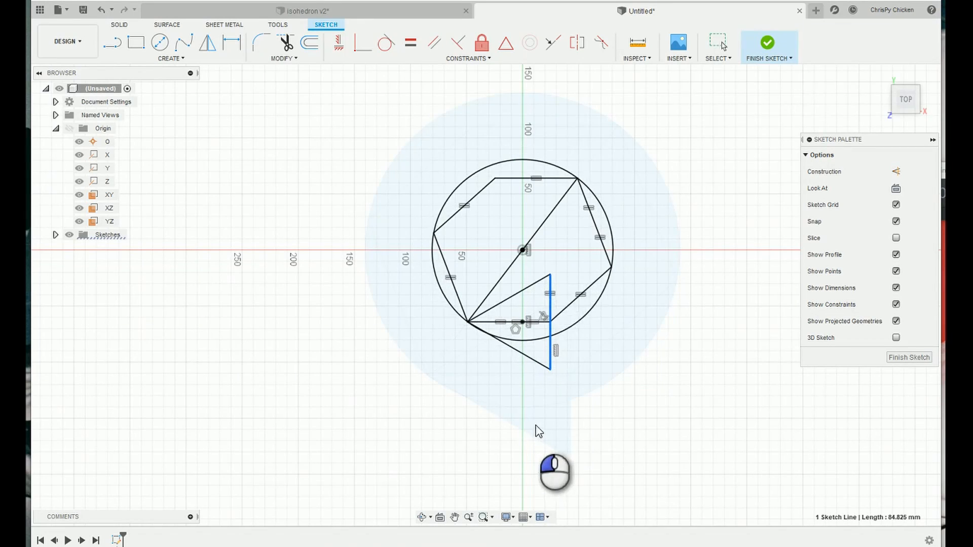
scroll(557, 288, down, 3)
scroll(557, 294, up, 5)
scroll(582, 344, down, 2)
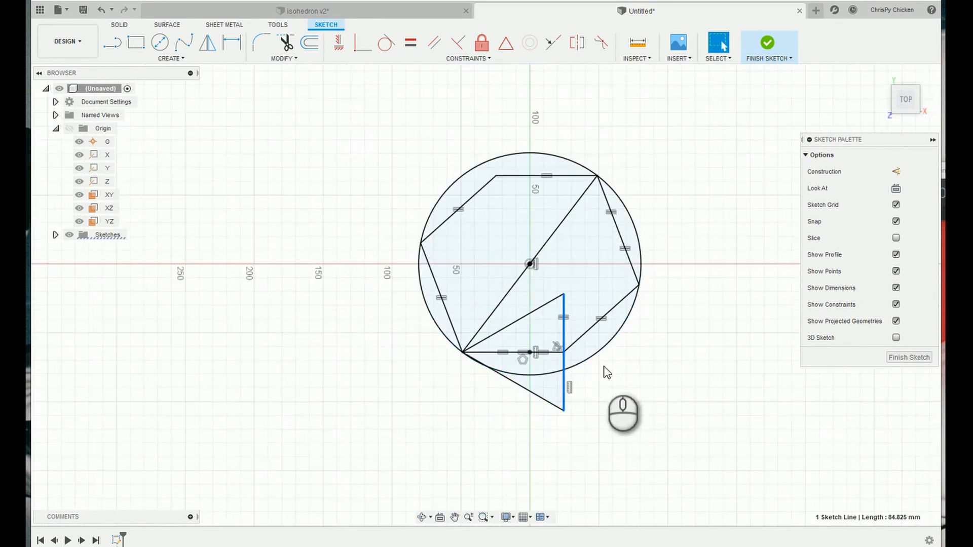
Convert the triangle's three sides to construction lines and finish the sketch.
scroll(522, 277, up, 2)
scroll(564, 323, down, 2)
scroll(629, 347, up, 2)
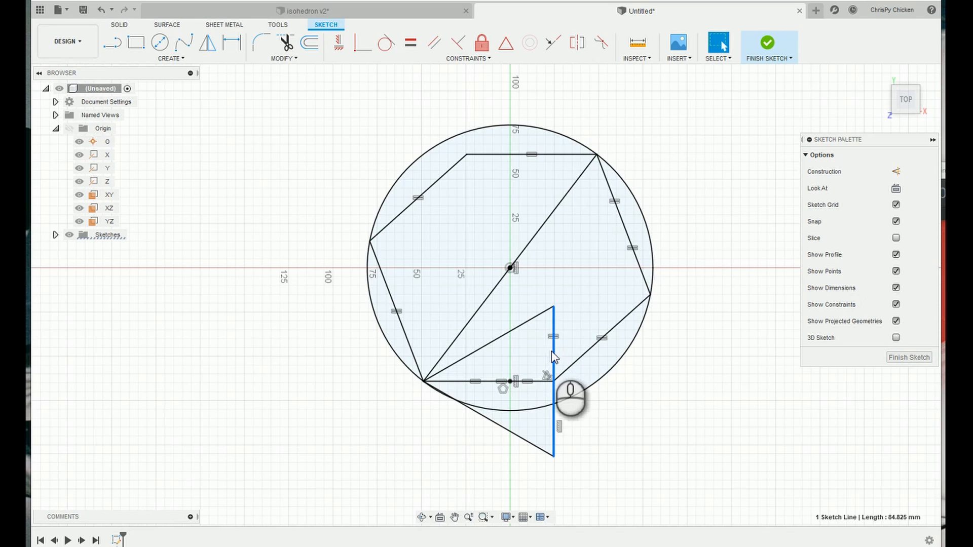
shift+click(515, 328)
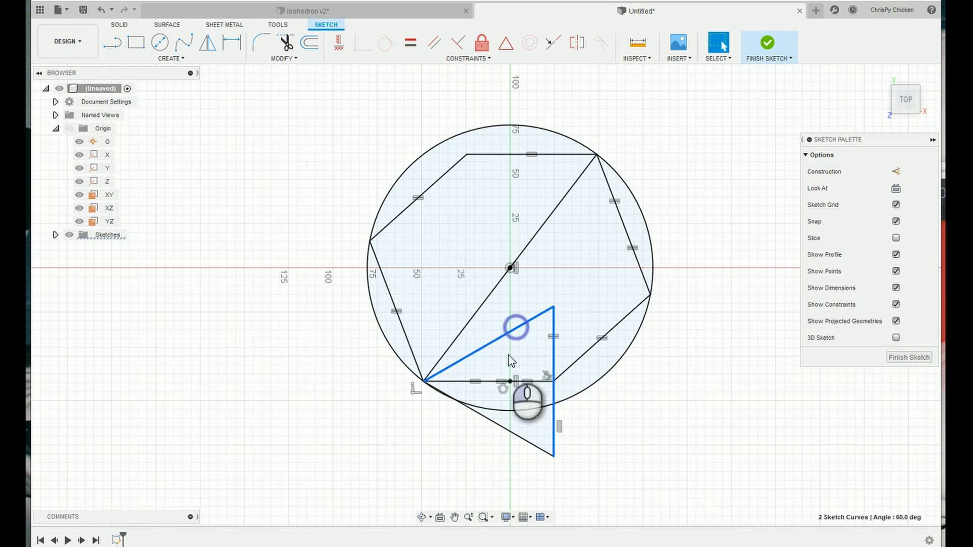
shift+click(502, 427)
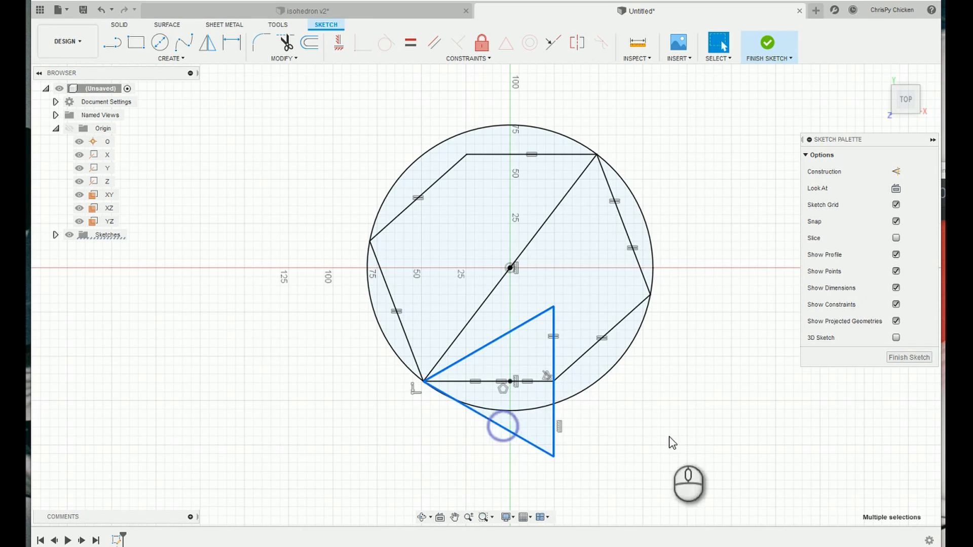
click(895, 172)
click(667, 406)
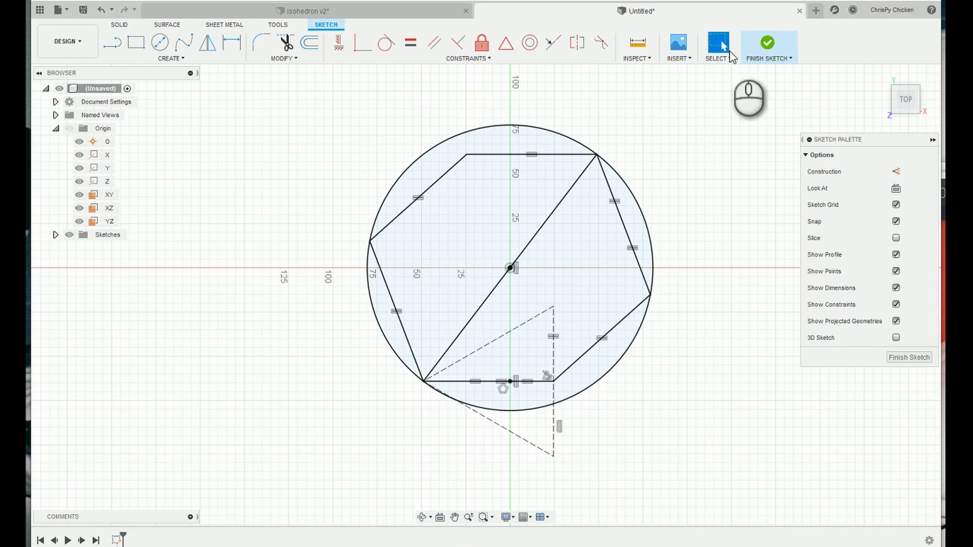
click(767, 45)
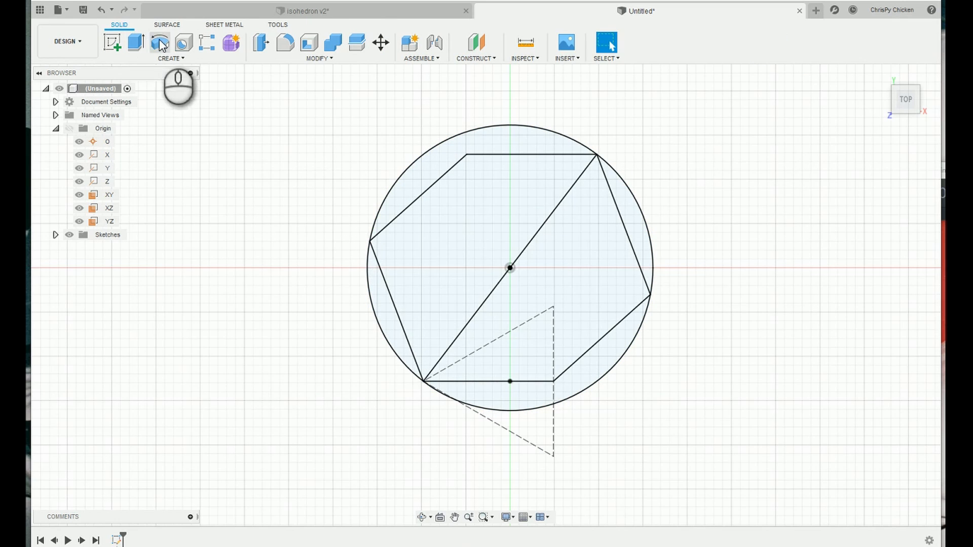
Revolve the upper-left half of the circle, all three profiles, 360 degrees about the diagonal line as a new body.
click(162, 45)
click(456, 212)
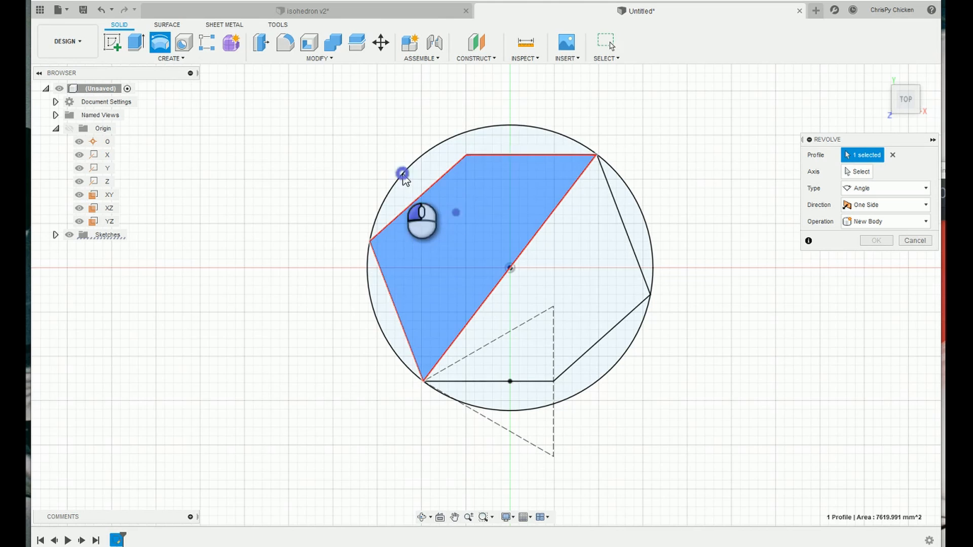
click(381, 226)
click(380, 303)
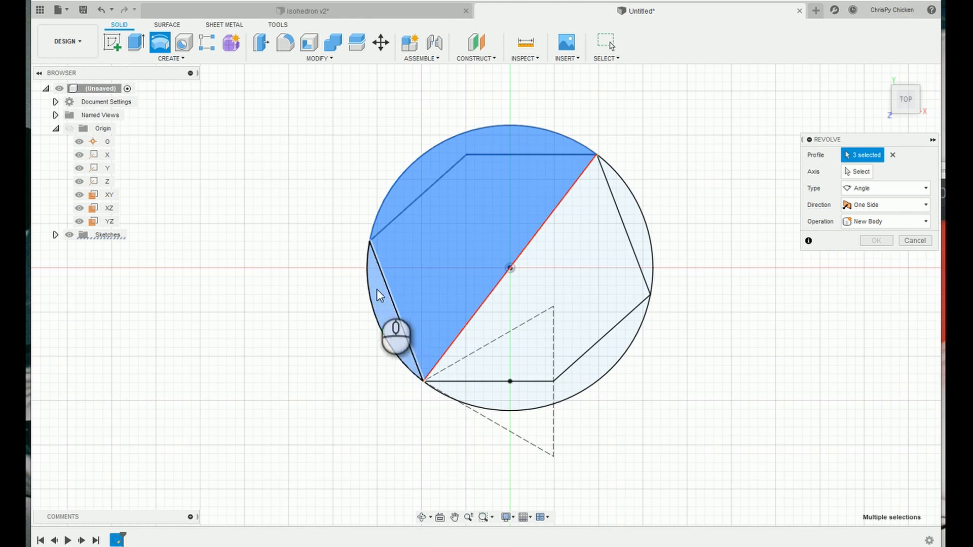
click(860, 172)
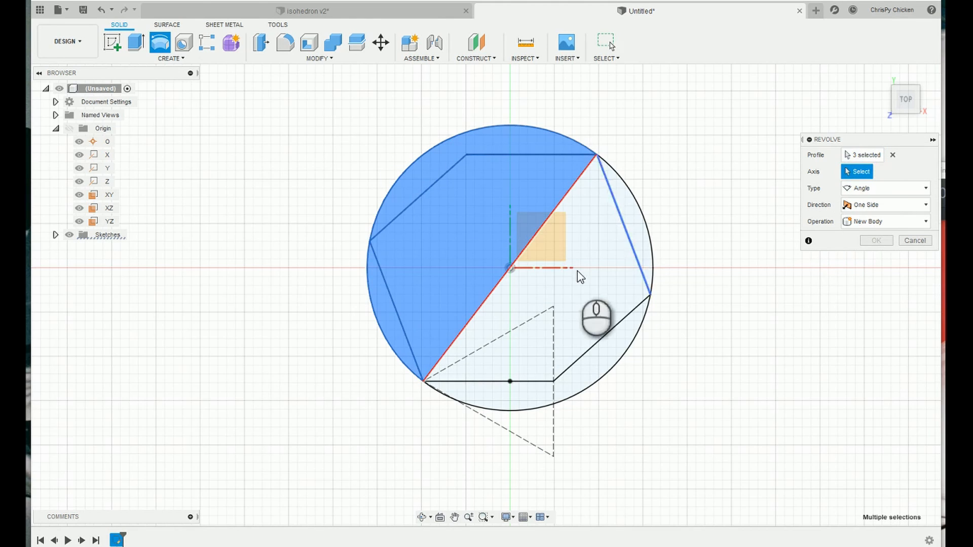
click(539, 232)
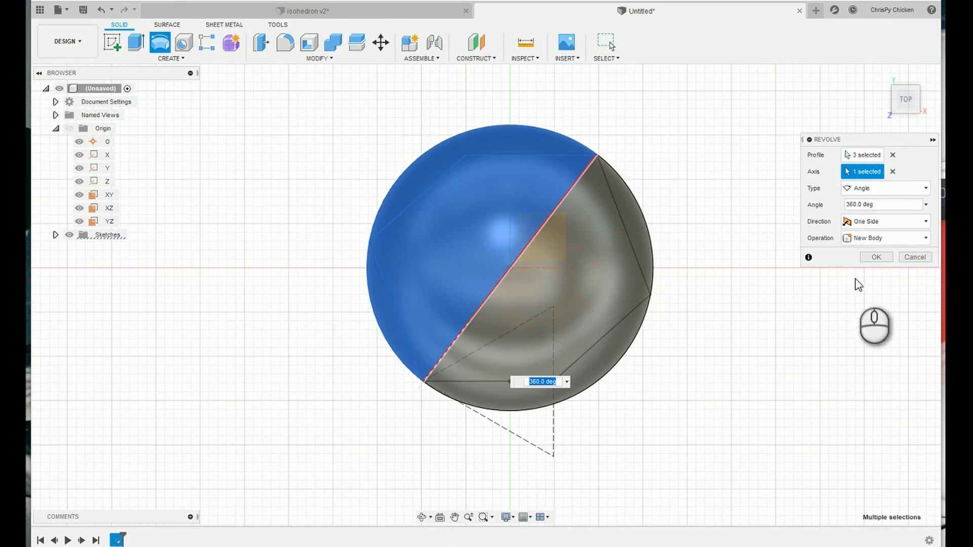
click(880, 259)
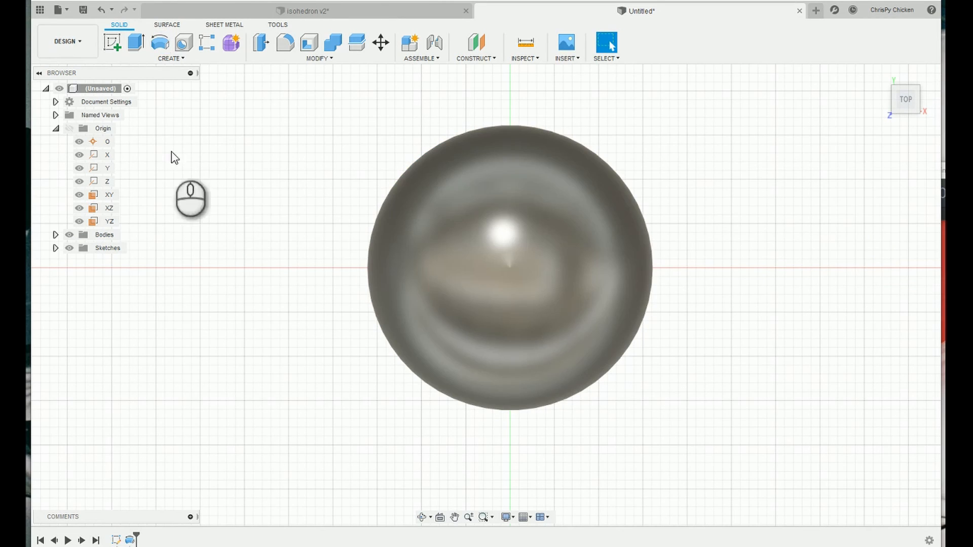
Show the sketch and extrude the upper-left and lower-right regions between circle and outline as a symmetric cut through the whole sphere.
click(136, 42)
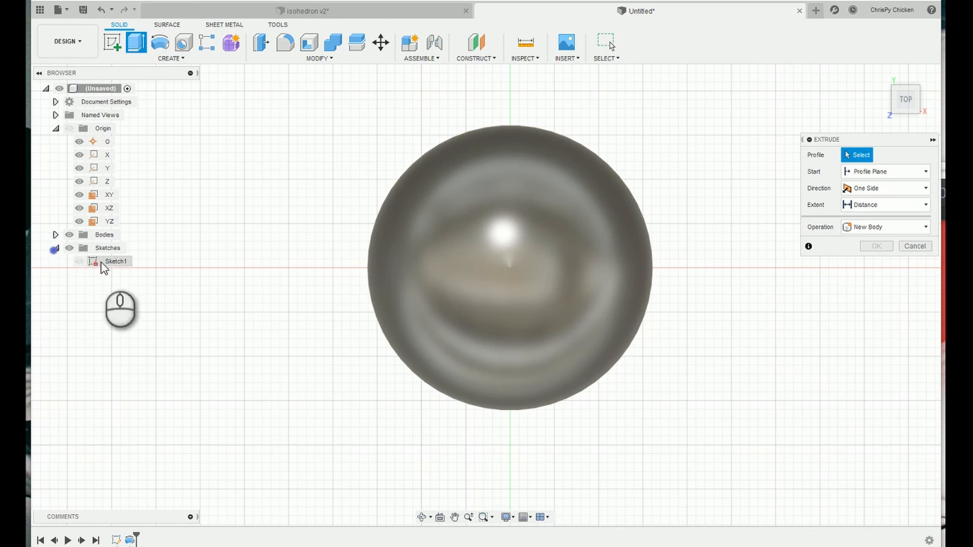
click(79, 261)
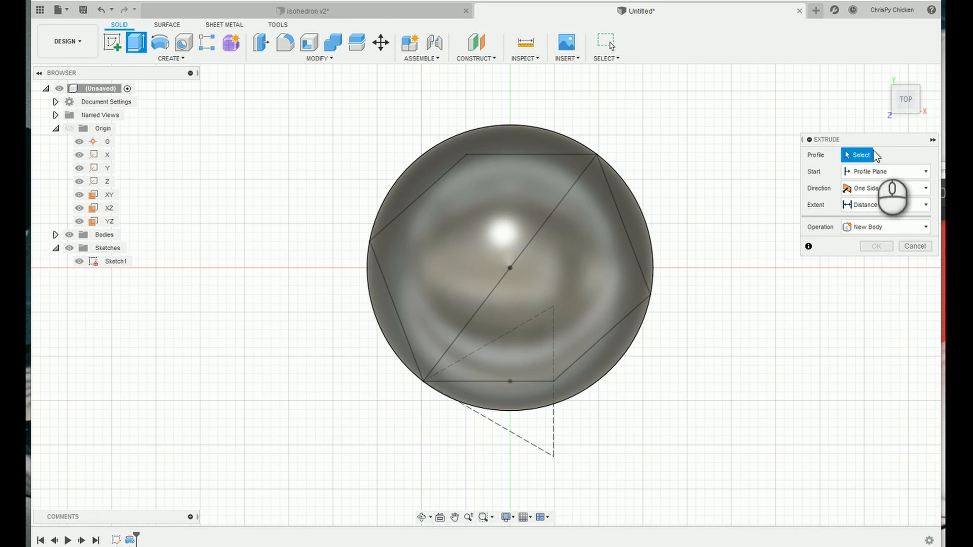
click(506, 144)
click(594, 368)
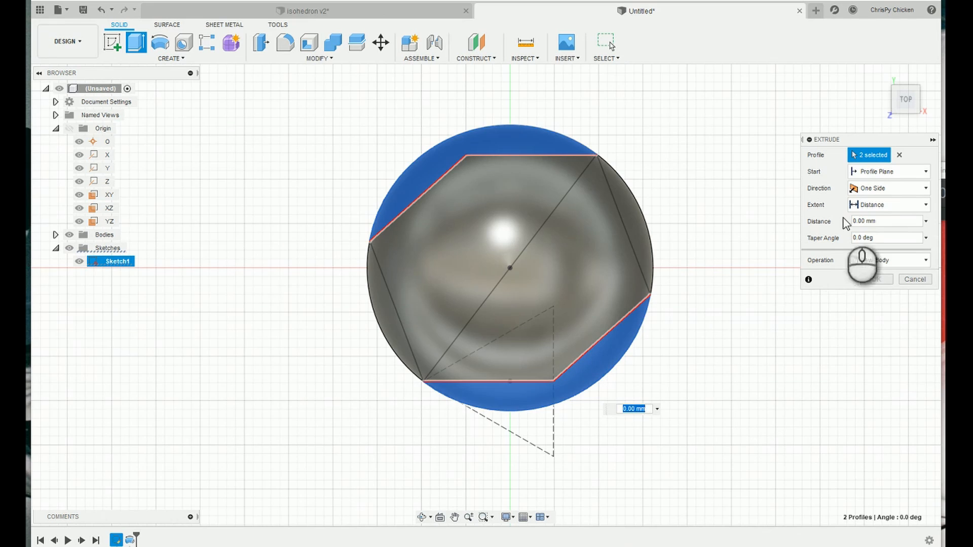
click(910, 188)
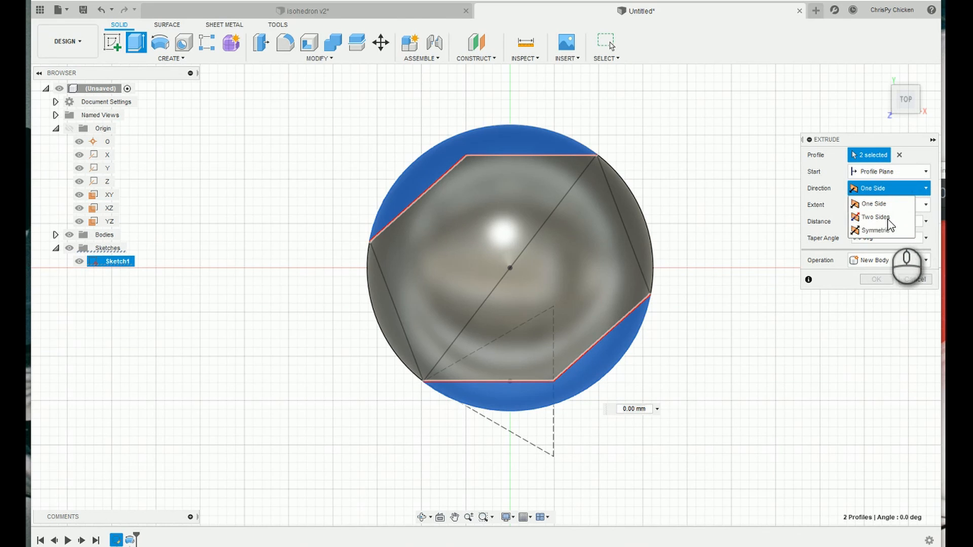
click(884, 233)
click(895, 205)
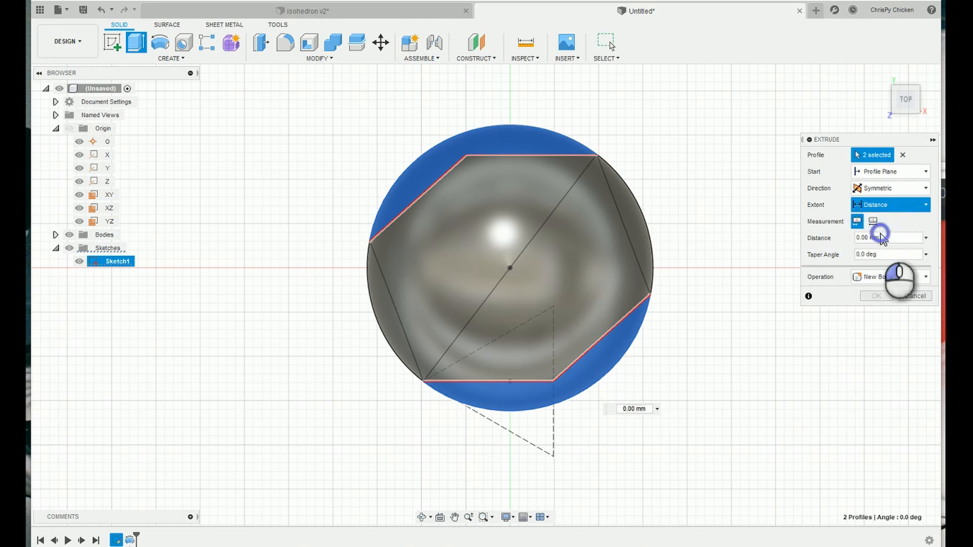
click(881, 236)
click(873, 280)
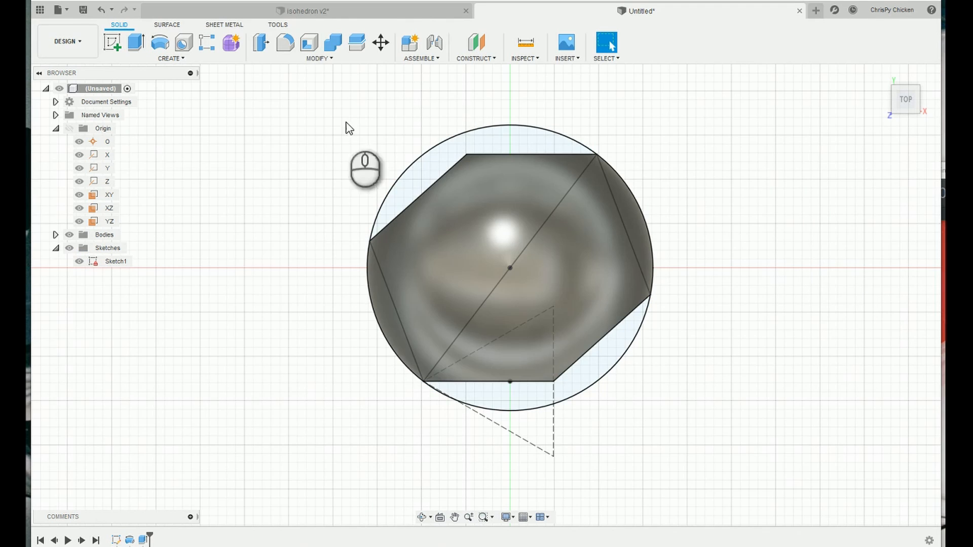
Circular-pattern the extruded cut about the sketch's diagonal line, full circle with quantity 5, and hide the sketch.
click(207, 59)
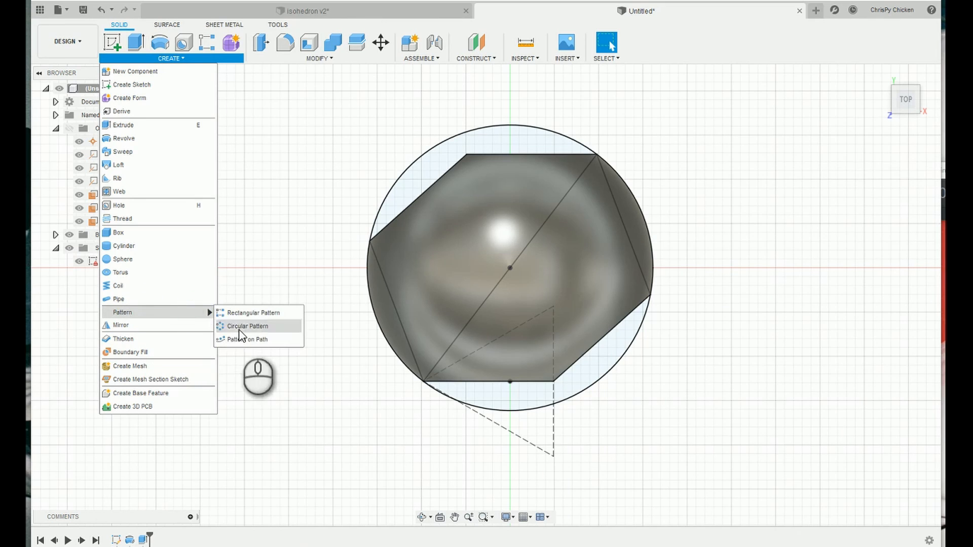
click(231, 326)
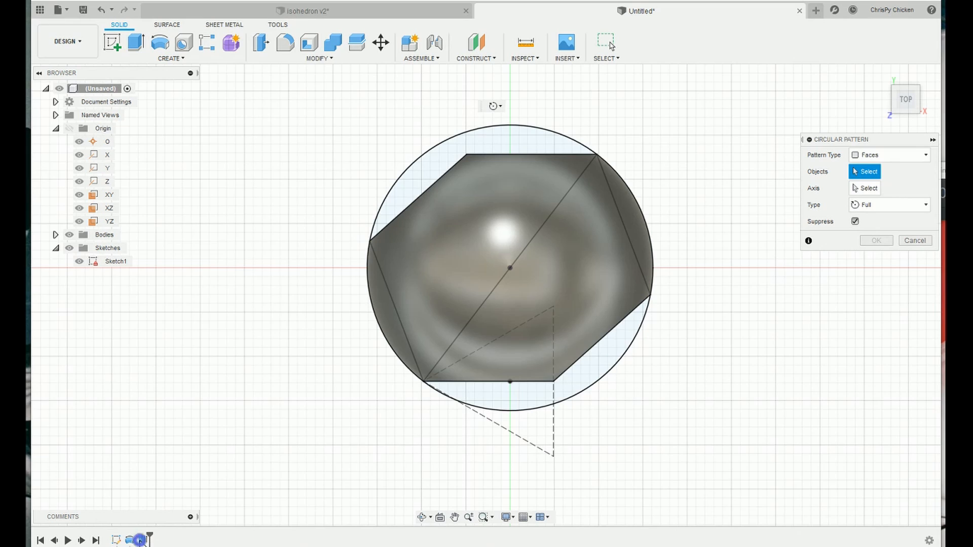
click(859, 189)
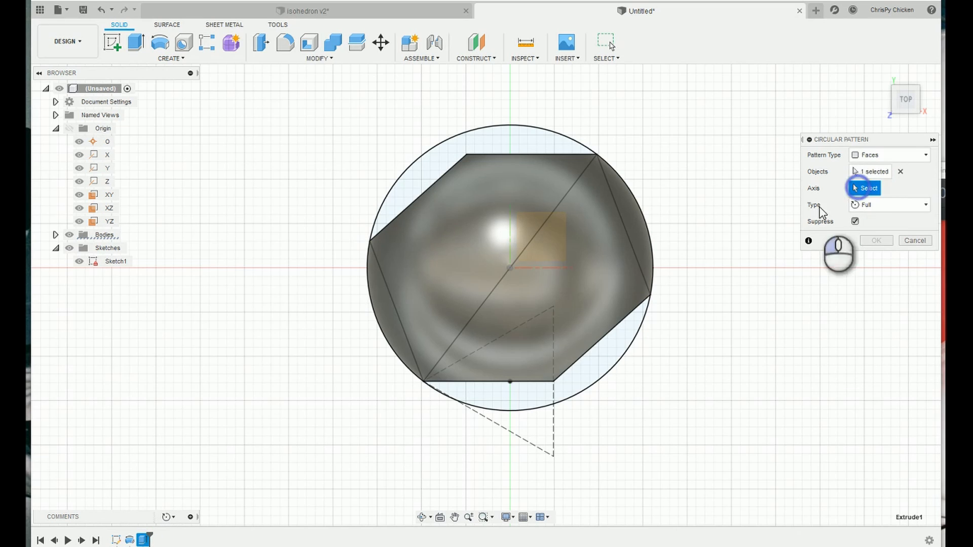
click(553, 210)
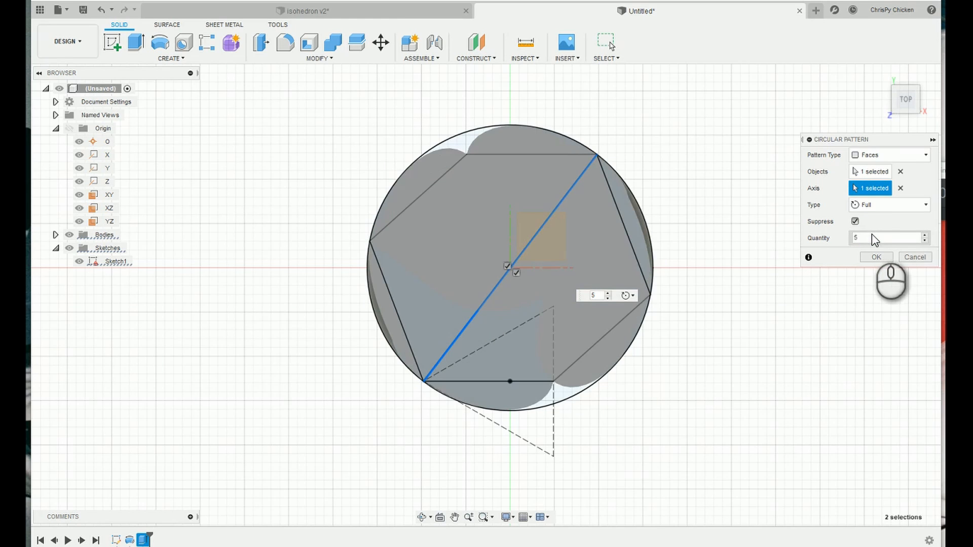
click(875, 257)
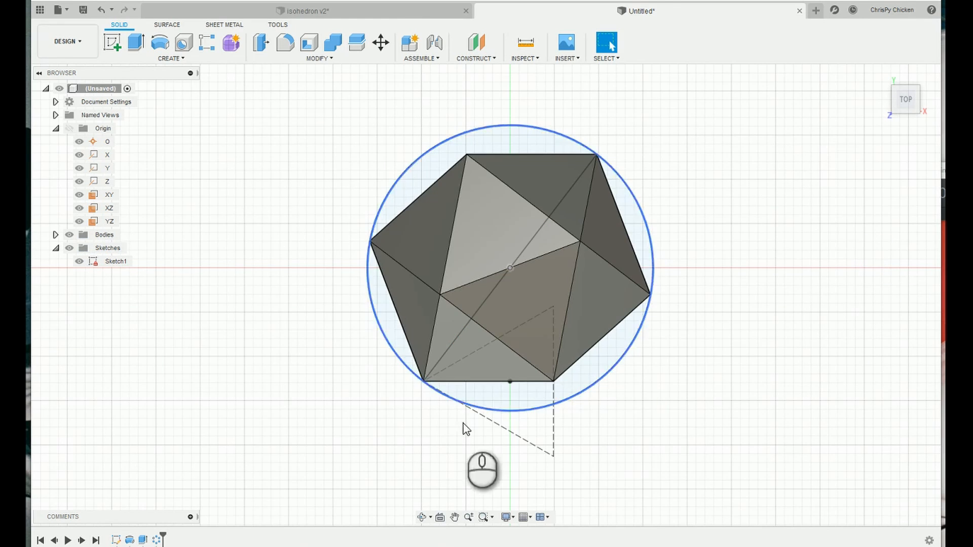
click(77, 262)
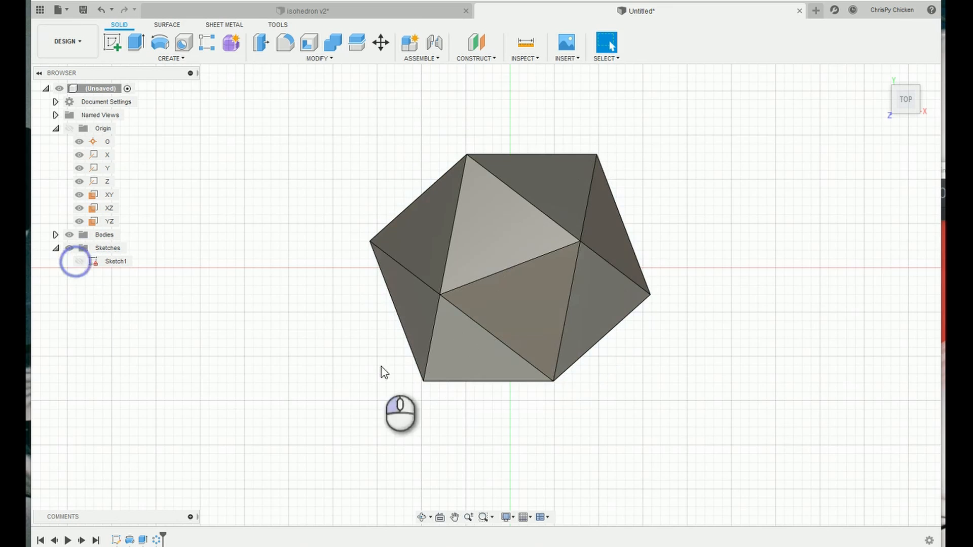
Examine the icosahedron body's triangular faces from several sides.
scroll(537, 357, down, 3)
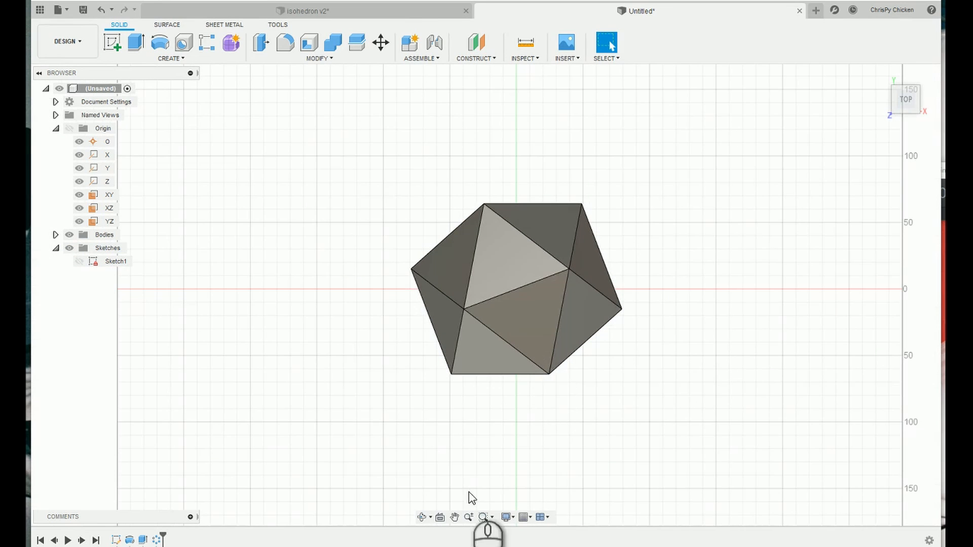
click(420, 516)
drag(508, 325, 485, 213)
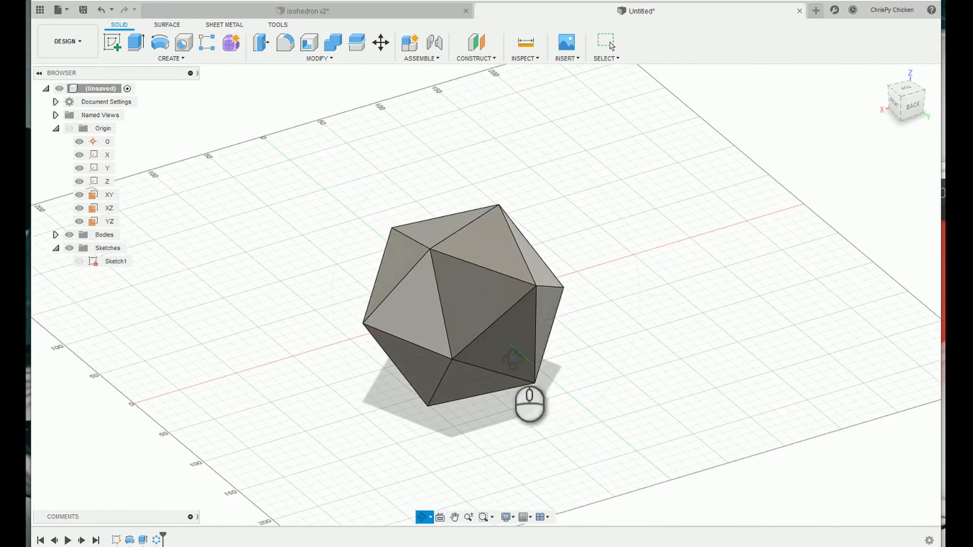
scroll(512, 358, down, 2)
scroll(554, 365, up, 6)
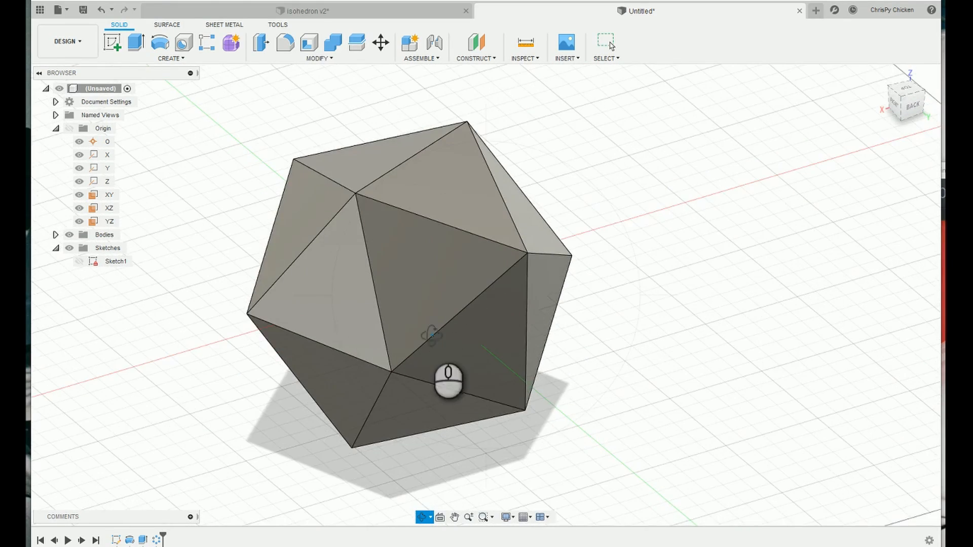
middle_drag(431, 335, 527, 340)
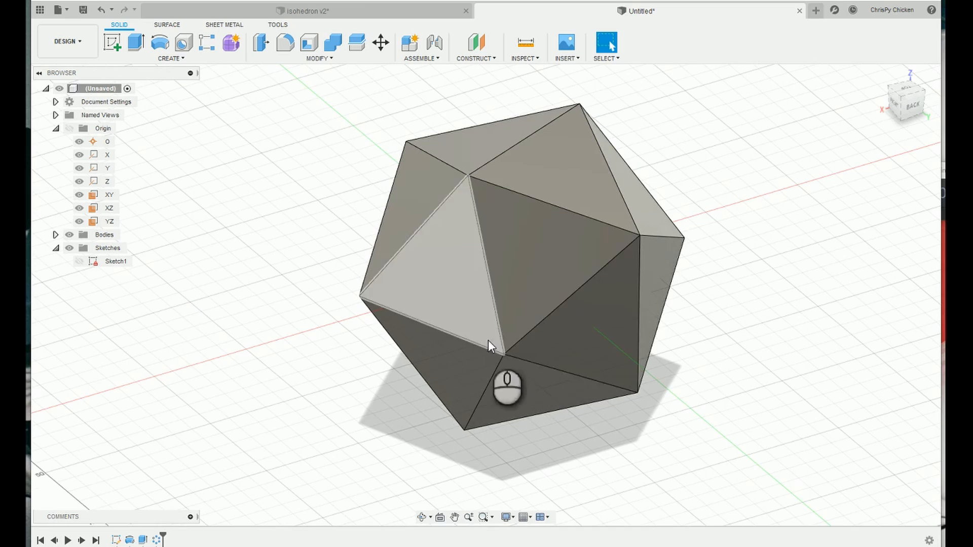
drag(557, 434, 533, 453)
drag(517, 405, 429, 361)
drag(521, 292, 544, 288)
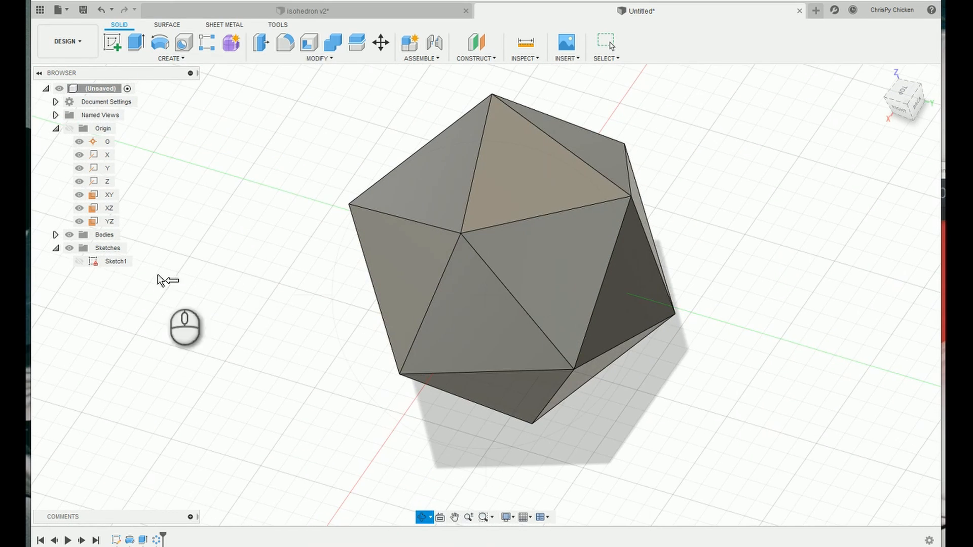